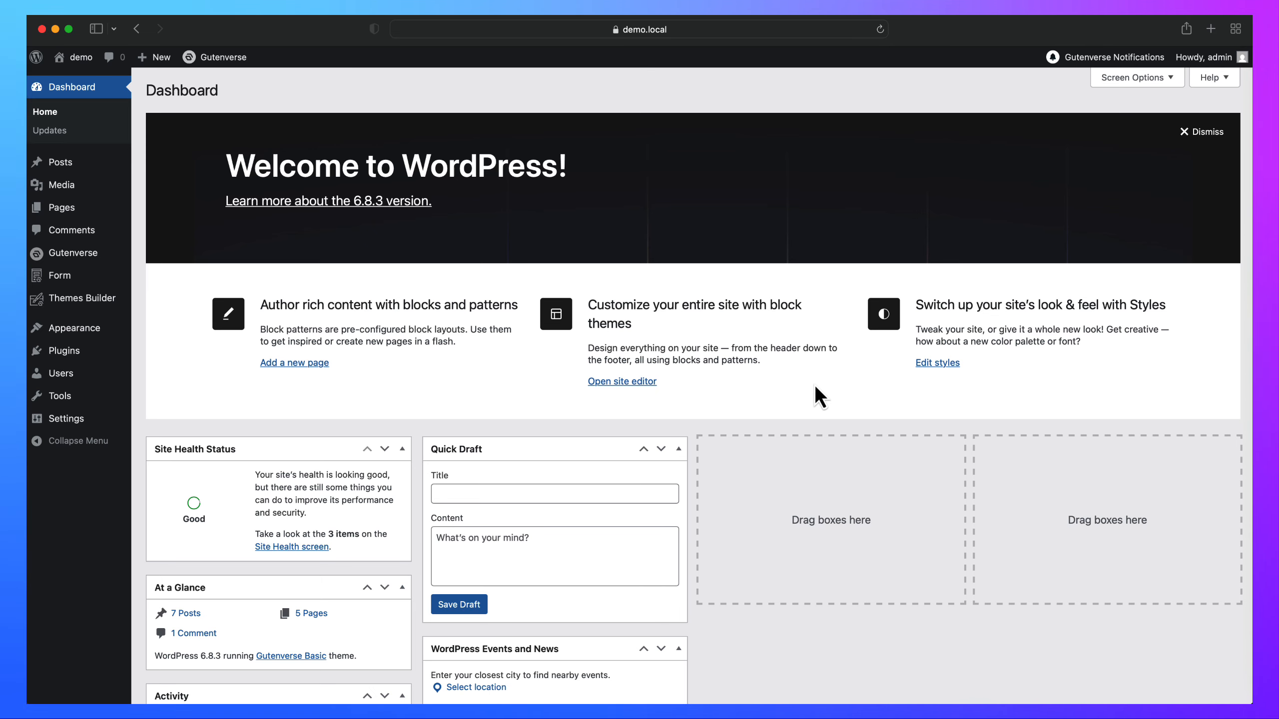
- Open the Home page for editing from the Themes Builder page list
{"action": "mouse_move", "coordinate": [77, 296]}
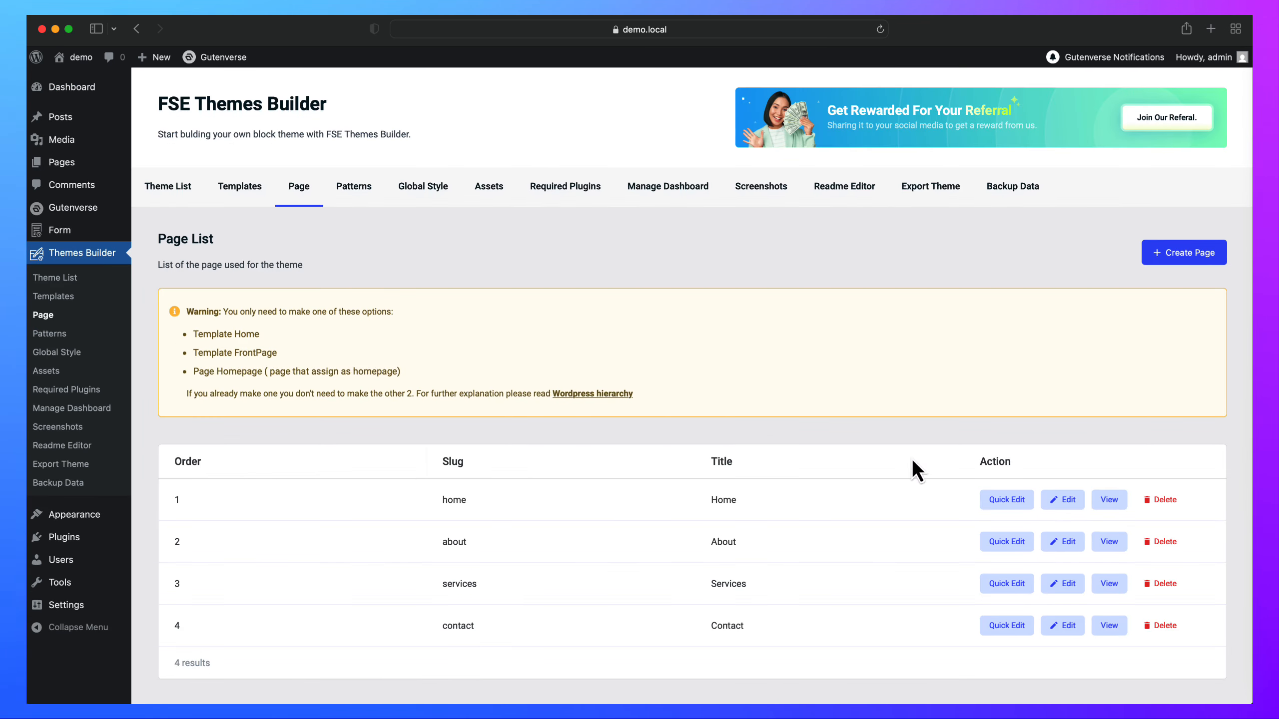
{"action": "left_click", "coordinate": [1052, 498]}
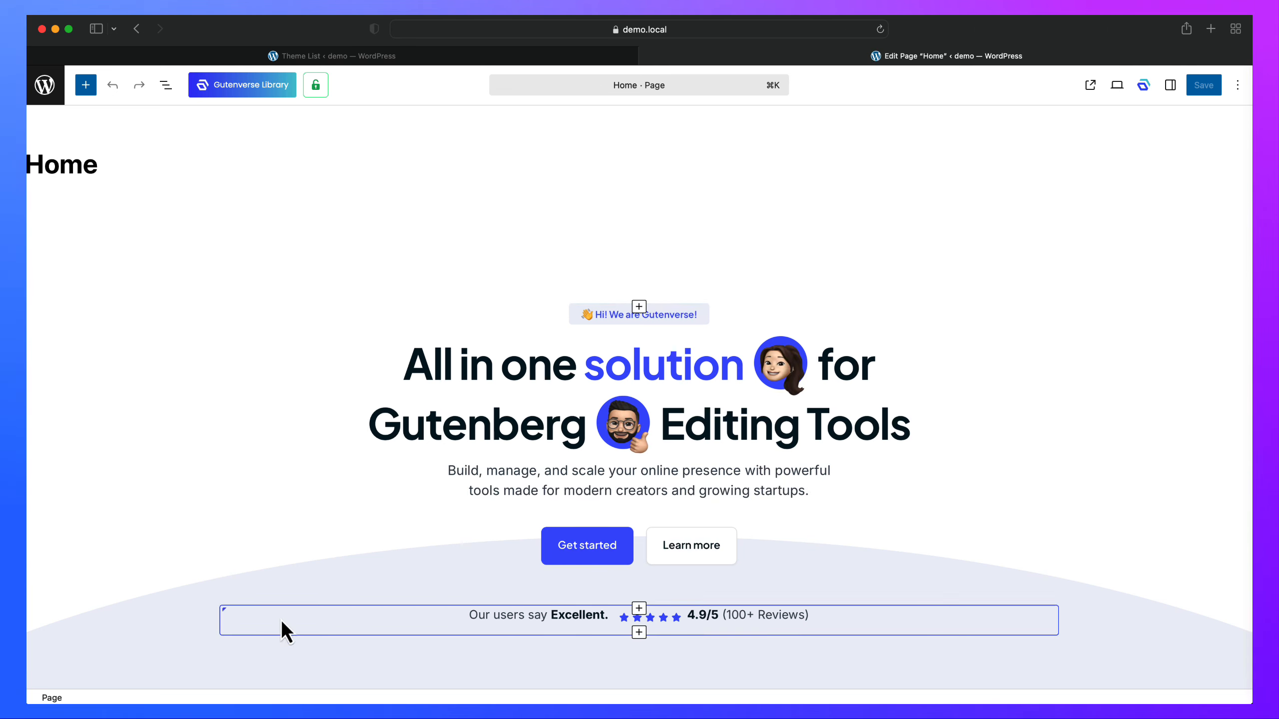
- Insert a Pattern Wrapper block directly after the Home page's hero section
{"action": "left_click", "coordinate": [131, 645]}
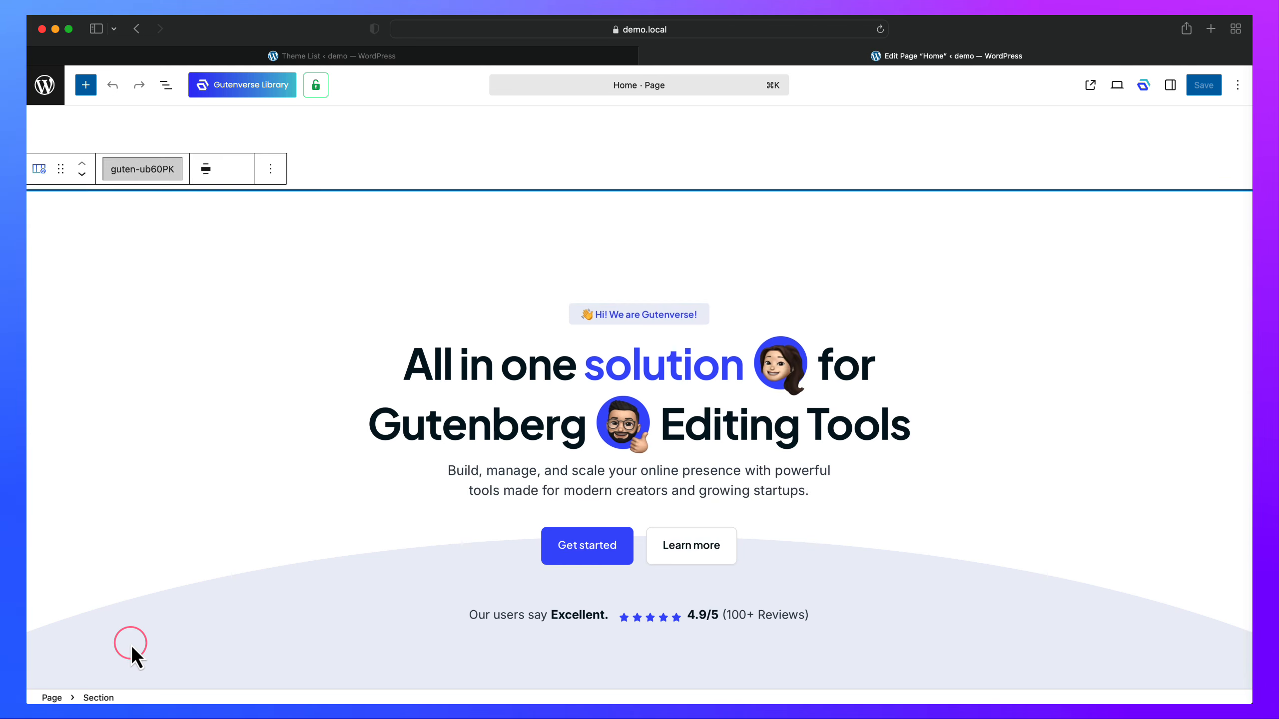
{"action": "left_click", "coordinate": [85, 86]}
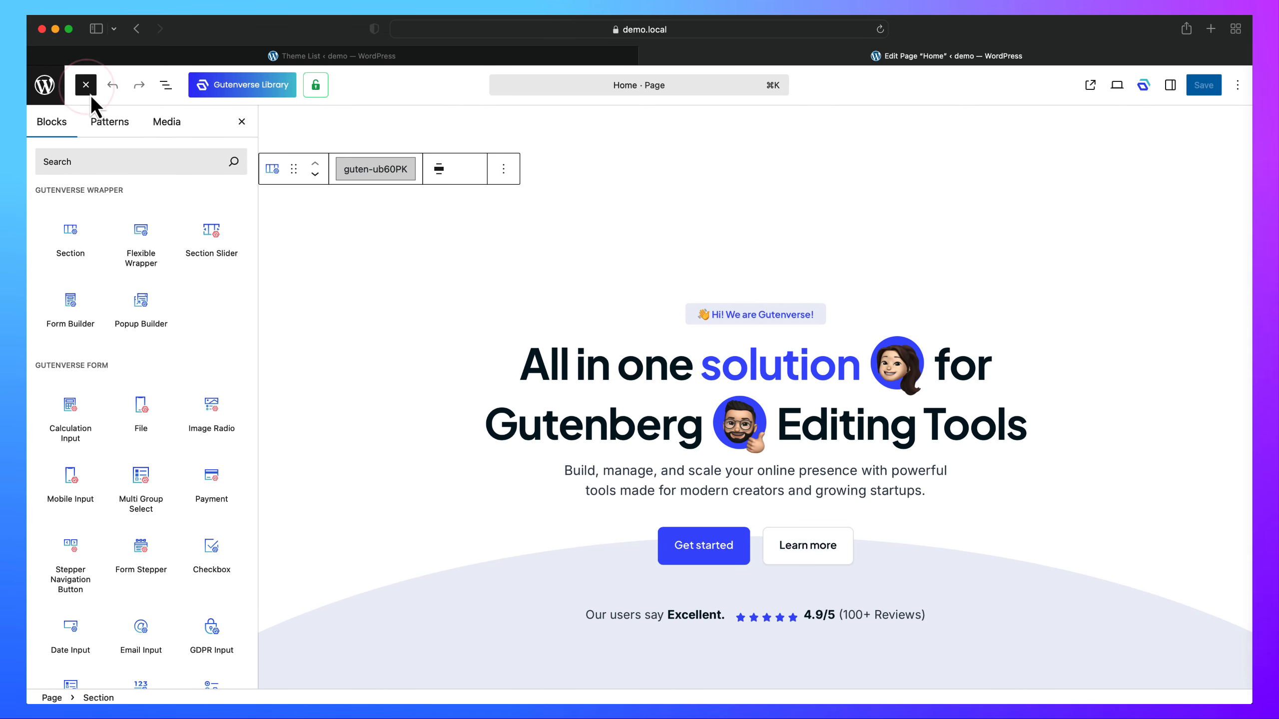
{"action": "left_click", "coordinate": [107, 164]}
{"action": "type", "text": "pattern"}
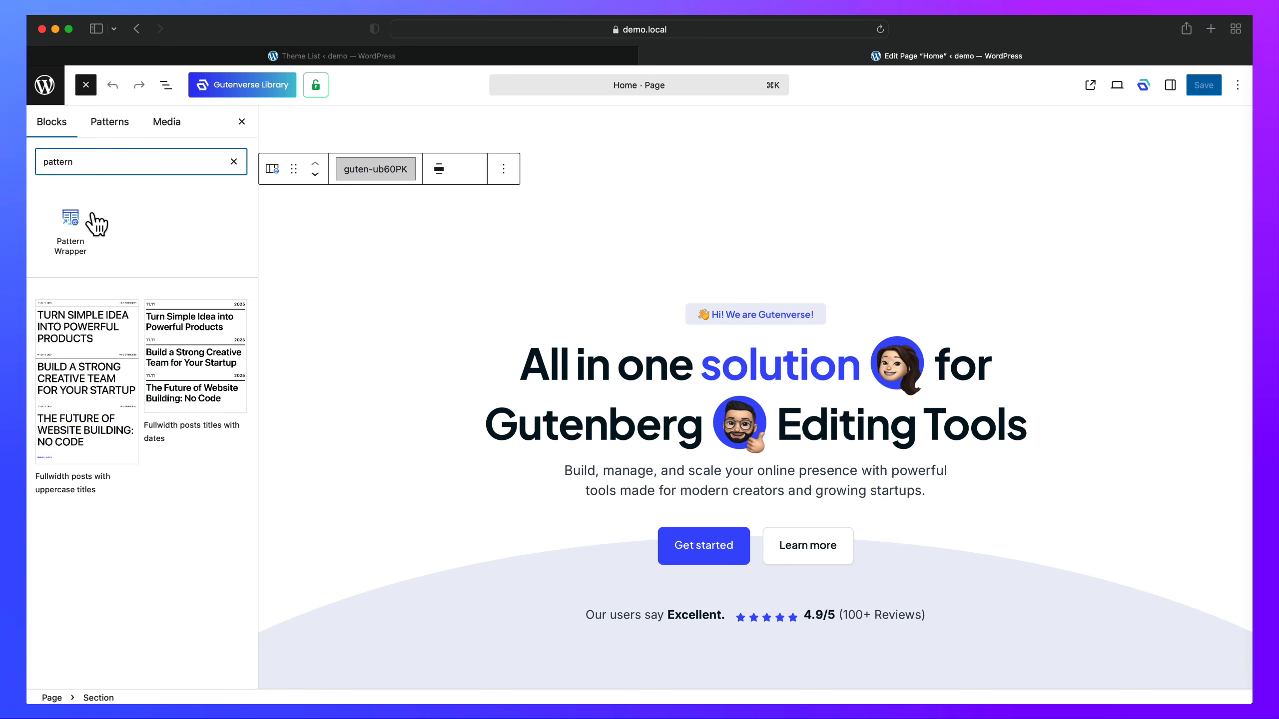
{"action": "left_click", "coordinate": [82, 229]}
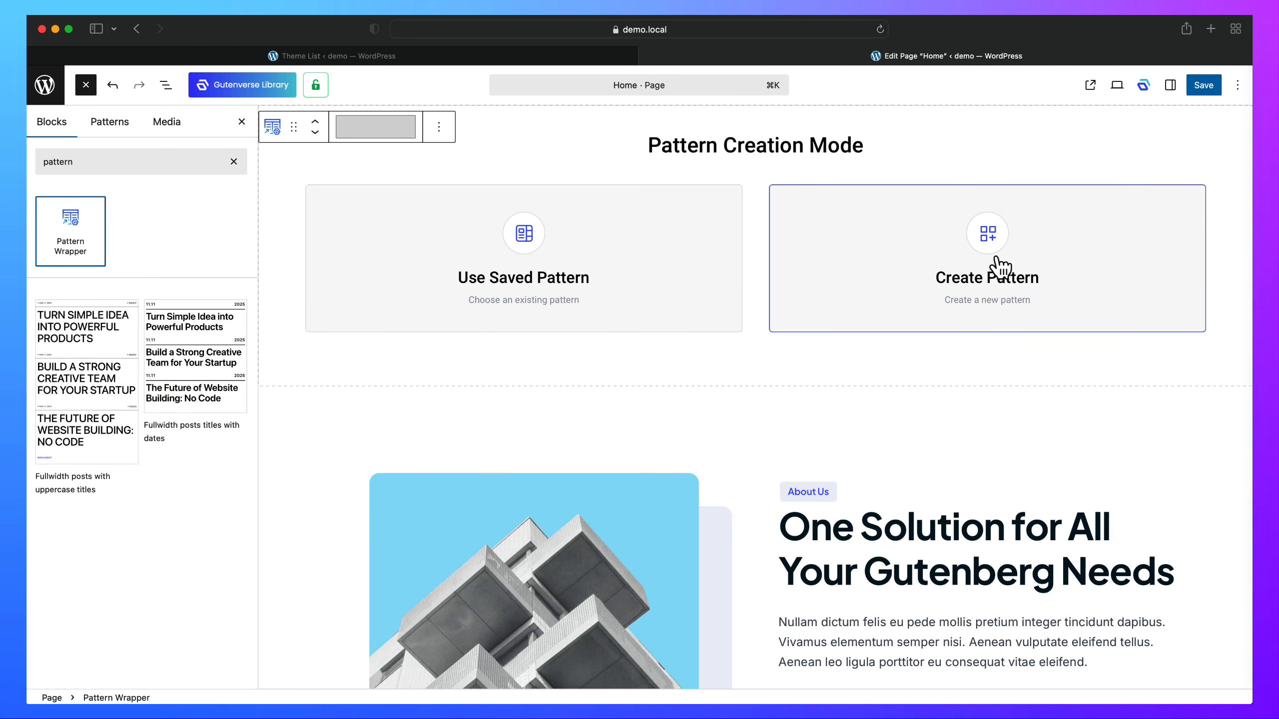
- Create a new pattern in the wrapper with slug gutenverse-home-hero and name Gutenverse Home Hero, leaving pattern sync off
{"action": "left_click", "coordinate": [956, 277]}
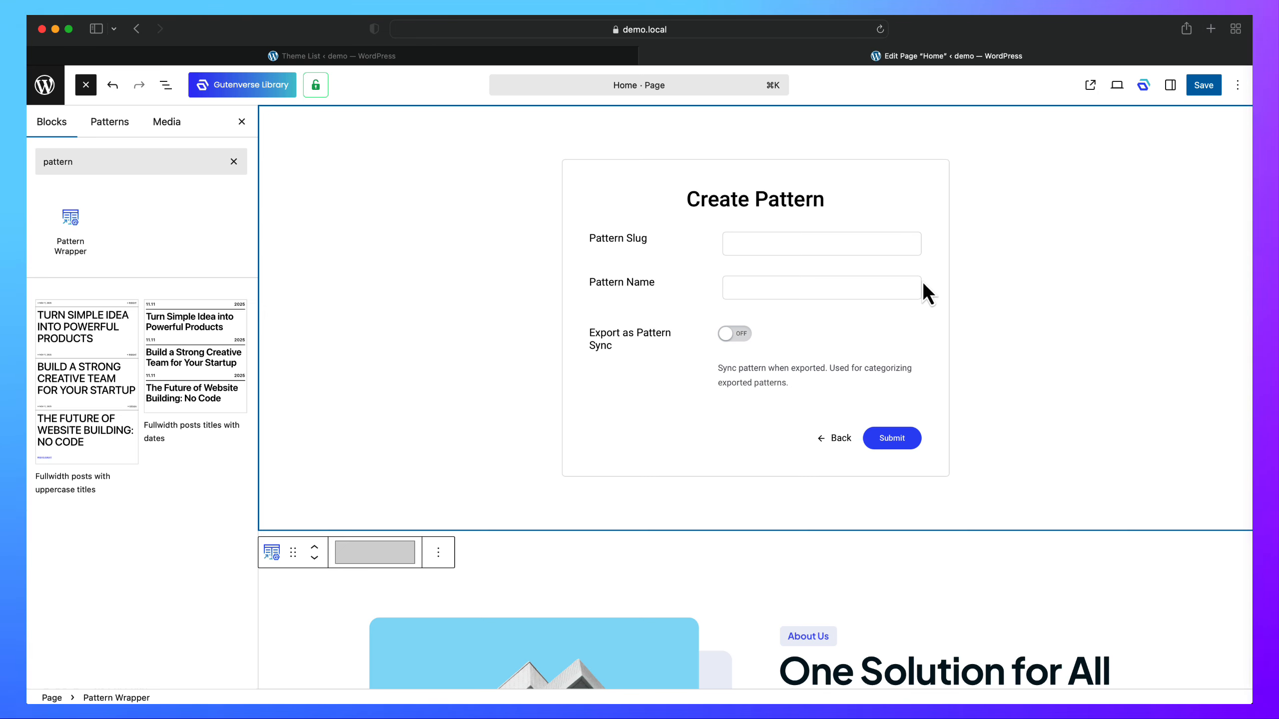
{"action": "left_click", "coordinate": [811, 247]}
{"action": "type", "text": "gutenverse-home-hero"}
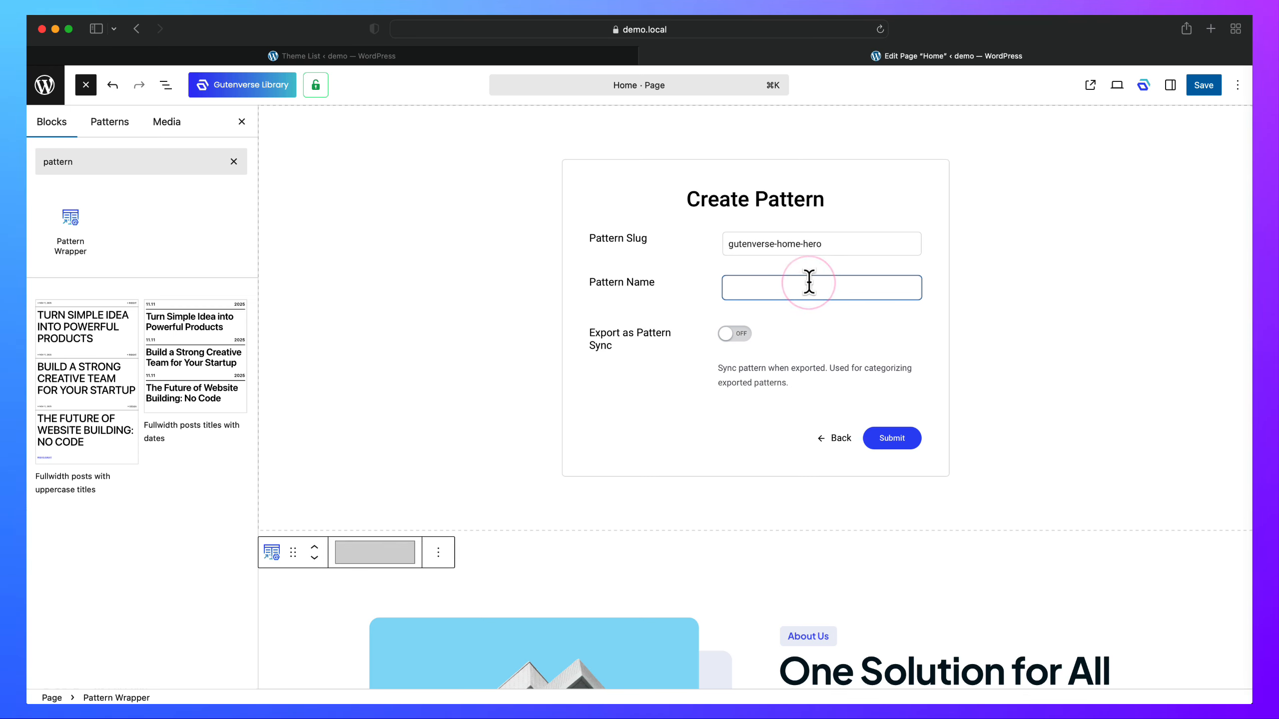
{"action": "type", "text": "Gutenverse Home Hero"}
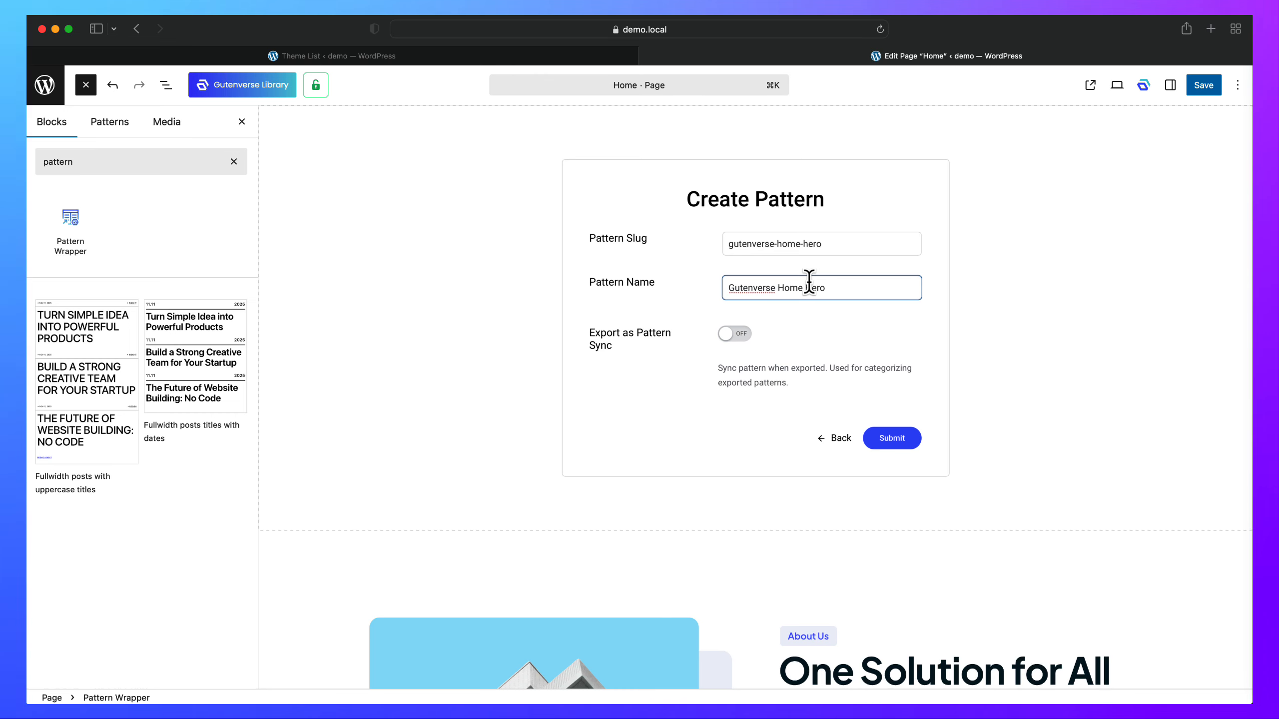
{"action": "left_click", "coordinate": [810, 321]}
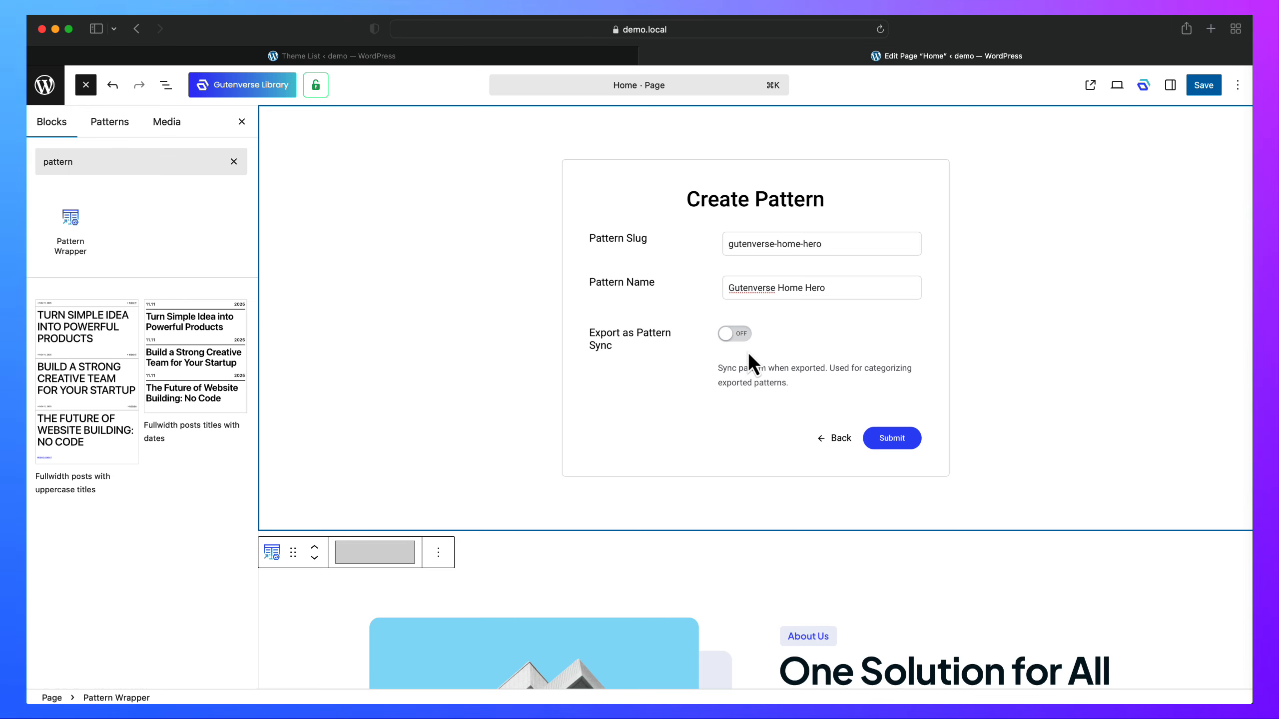
{"action": "left_click", "coordinate": [891, 435]}
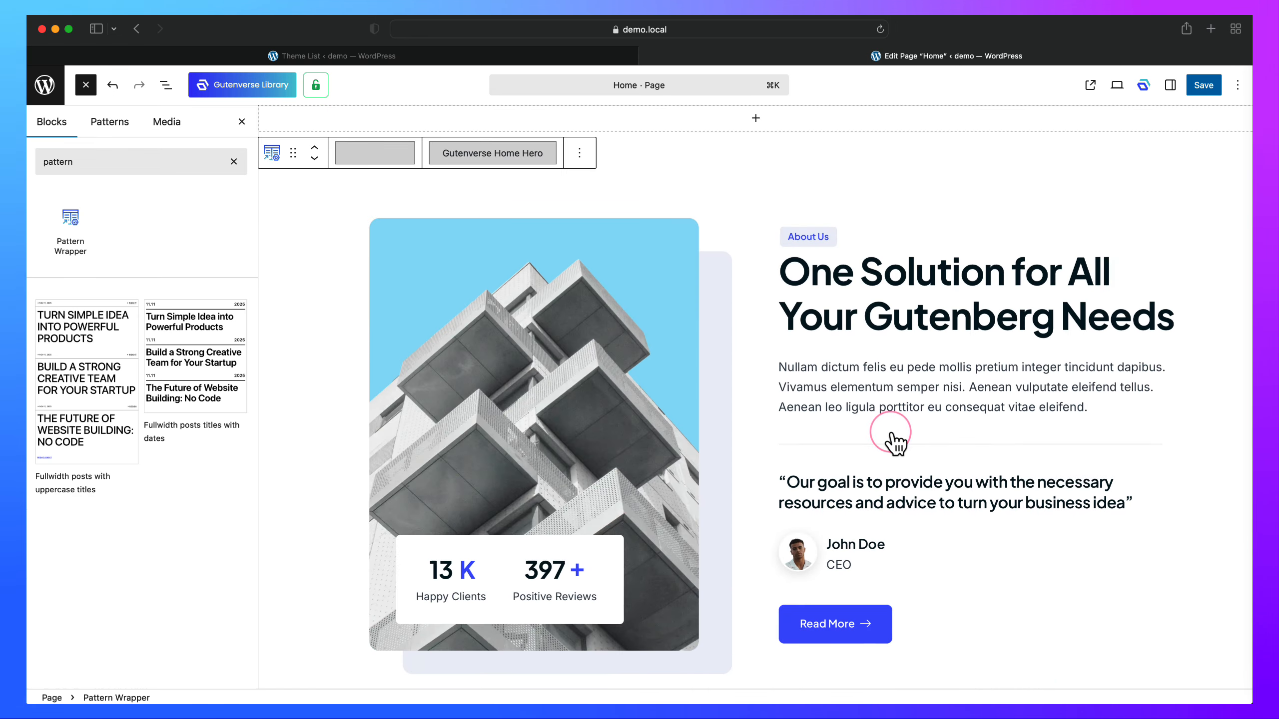
- Move the hero section into the Gutenverse Home Hero pattern wrapper and check its nesting
{"action": "left_click", "coordinate": [165, 85]}
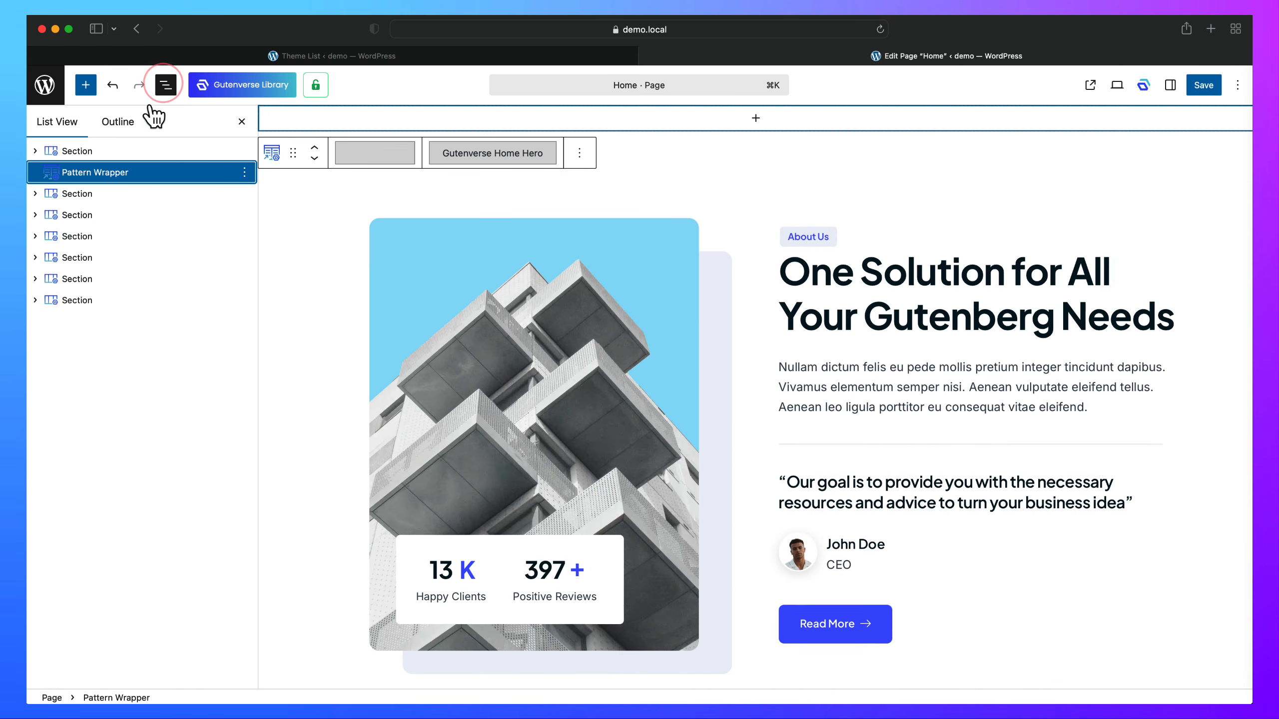
{"action": "left_click", "coordinate": [108, 151]}
{"action": "mouse_move", "coordinate": [110, 154]}
{"action": "left_mouse_down"}
{"action": "mouse_move", "coordinate": [115, 170]}
{"action": "mouse_move", "coordinate": [112, 154]}
{"action": "left_mouse_up"}
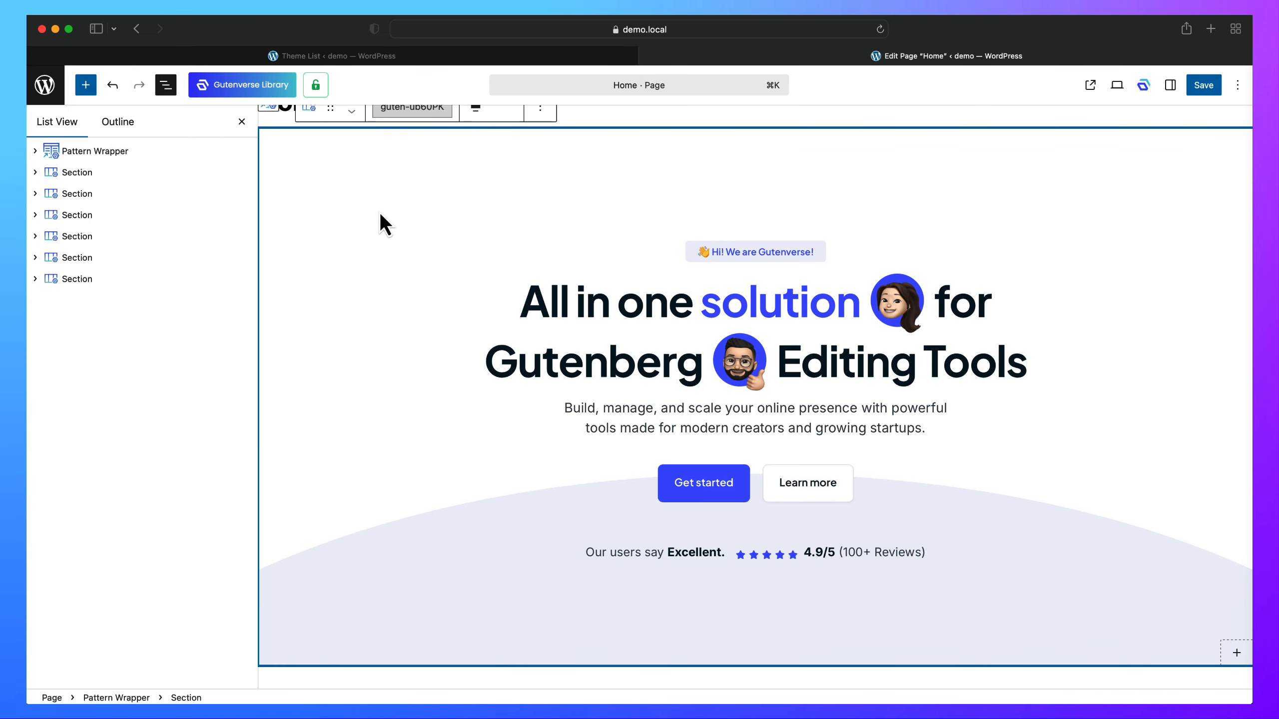
{"action": "left_click", "coordinate": [36, 151]}
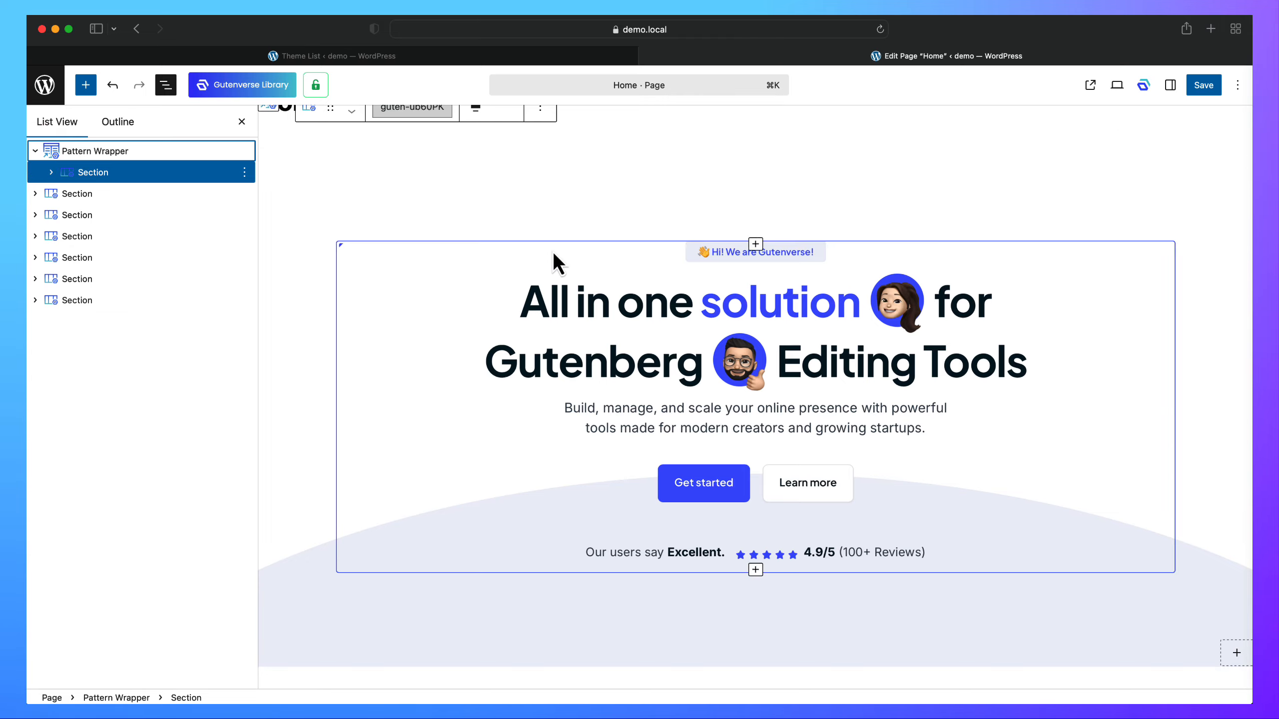
{"action": "scroll", "coordinate": [553, 251], "scroll_direction": "down", "scroll_amount": 5}
{"action": "scroll", "coordinate": [553, 251], "scroll_direction": "up", "scroll_amount": 8}
{"action": "left_click", "coordinate": [263, 165]}
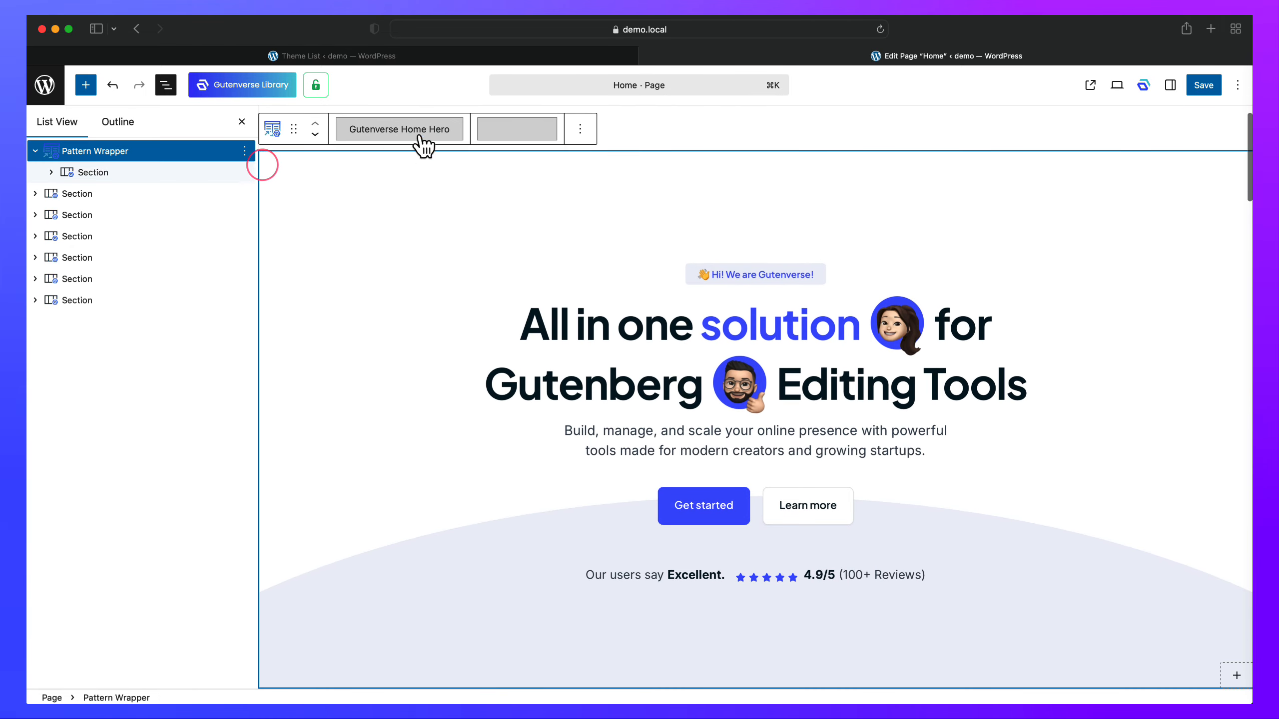
- Insert a Pattern Wrapper block directly after the About Us section
{"action": "scroll", "coordinate": [435, 194], "scroll_direction": "down", "scroll_amount": 5}
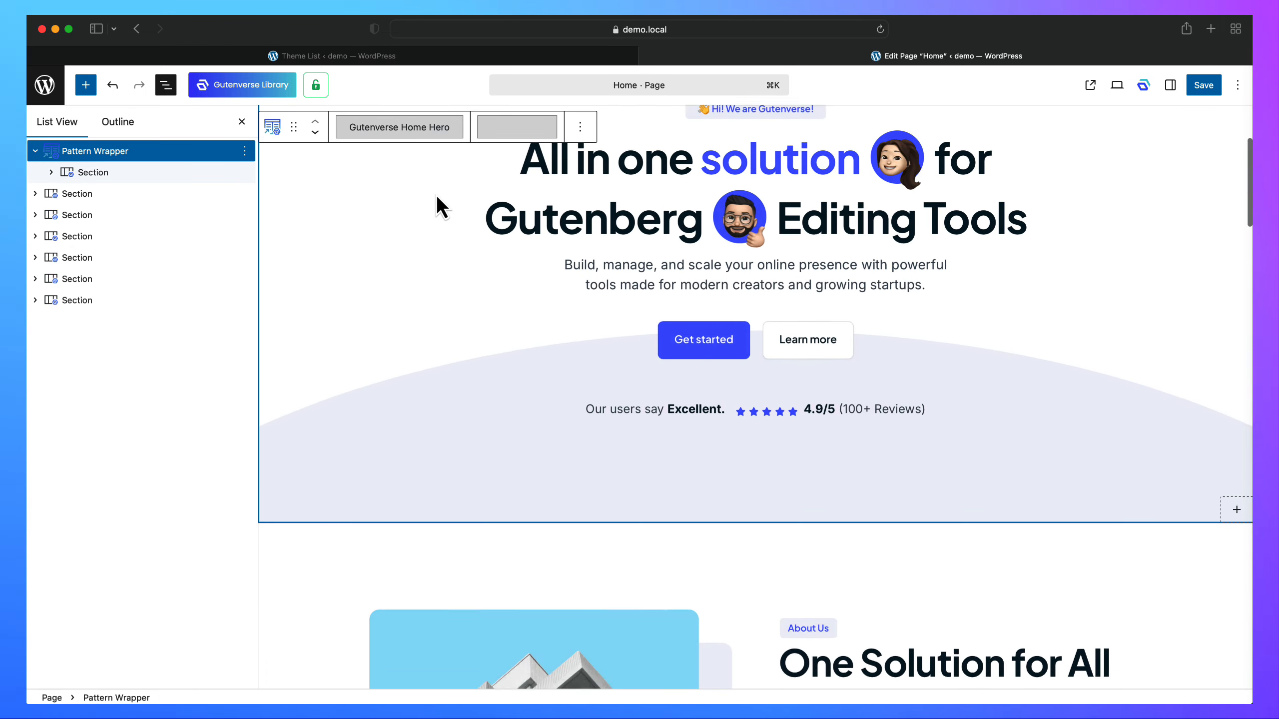
{"action": "scroll", "coordinate": [422, 238], "scroll_direction": "down", "scroll_amount": 5}
{"action": "left_click", "coordinate": [95, 194]}
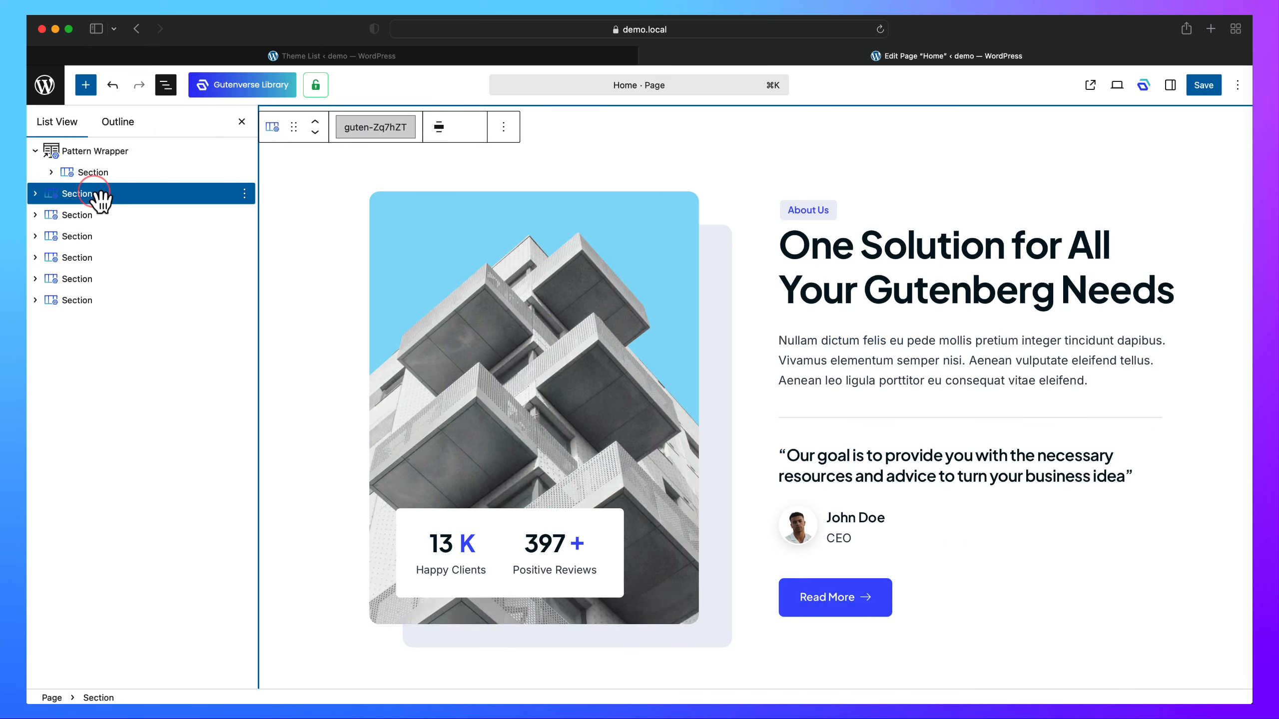
{"action": "left_click", "coordinate": [85, 85]}
{"action": "type", "text": "pattern"}
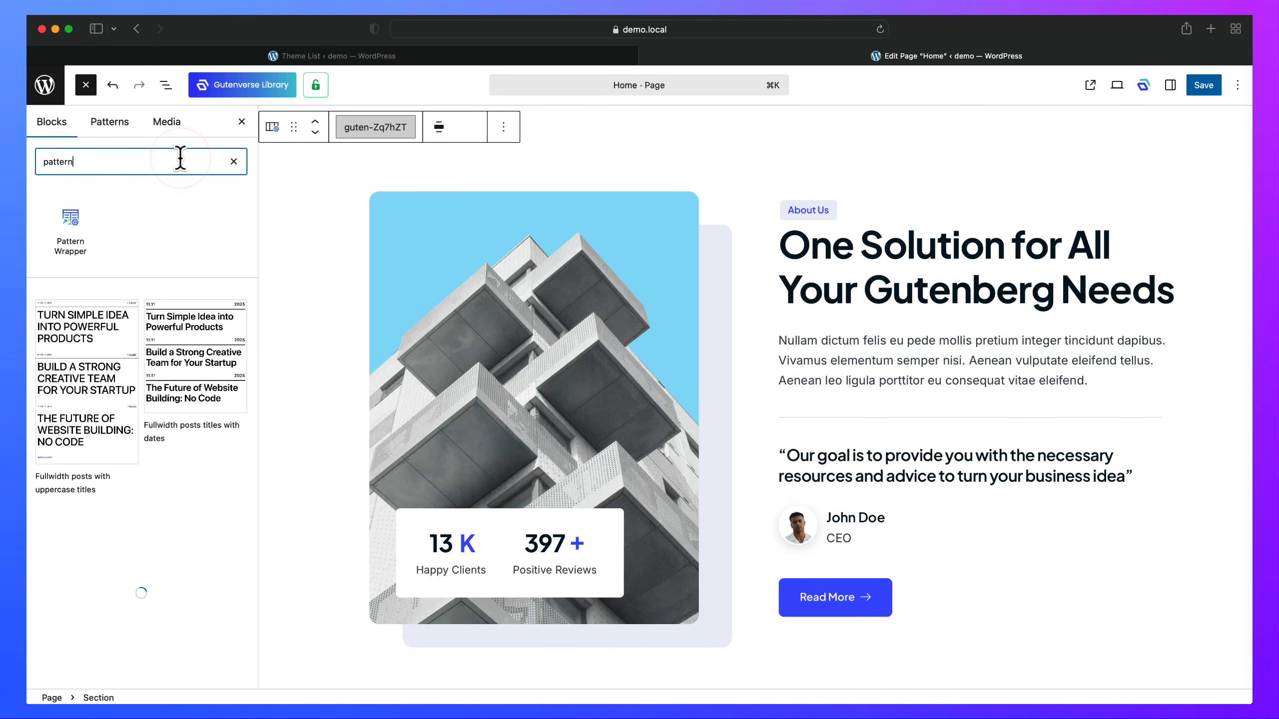
{"action": "left_click", "coordinate": [88, 215]}
- Create a new pattern with slug gutenverse-home-about and name Gutenverse Home About, leaving pattern sync off
{"action": "left_click", "coordinate": [793, 240]}
{"action": "type", "text": "gut"}
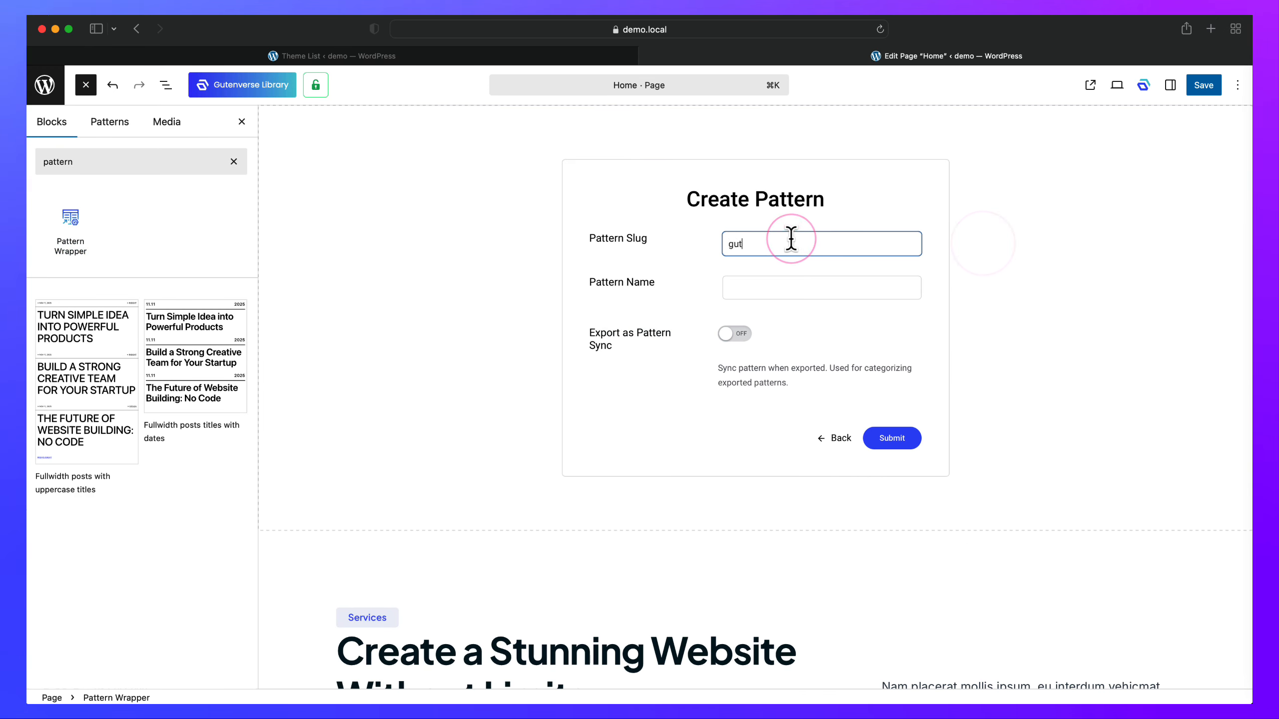
{"action": "type", "text": "enverse-home-about"}
{"action": "left_click", "coordinate": [806, 280]}
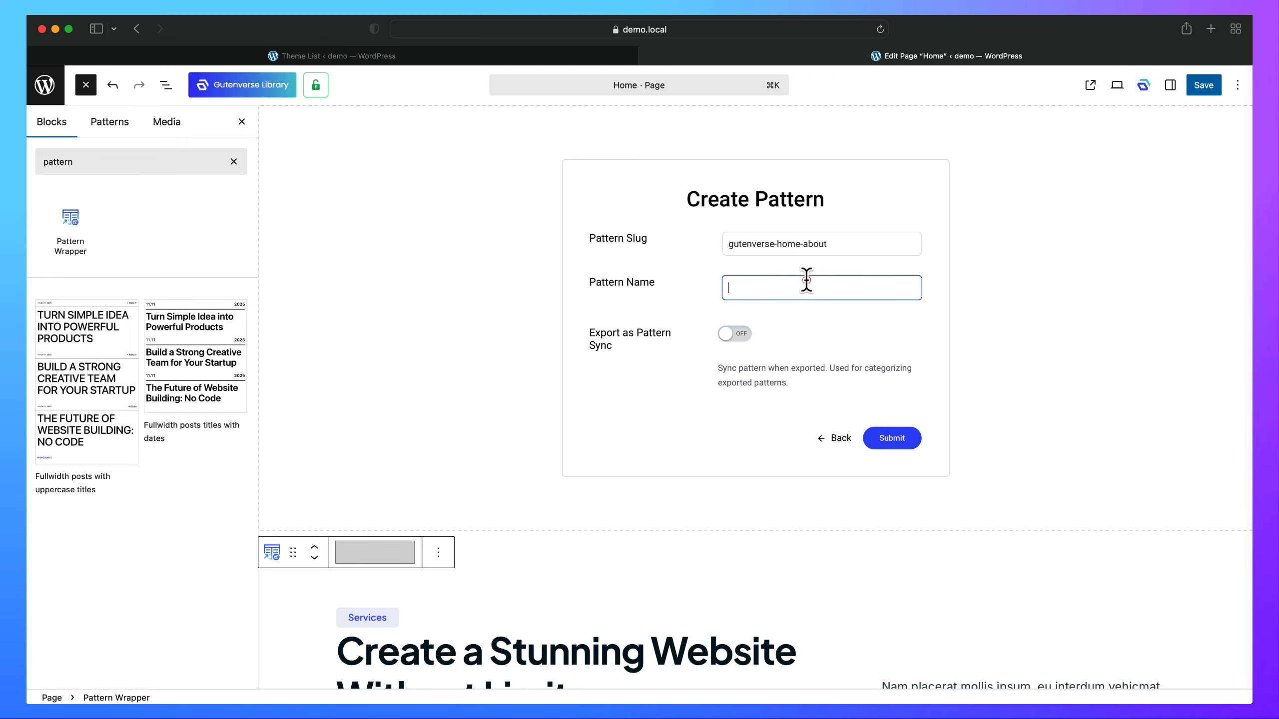
{"action": "type", "text": "Gutenverse Home About"}
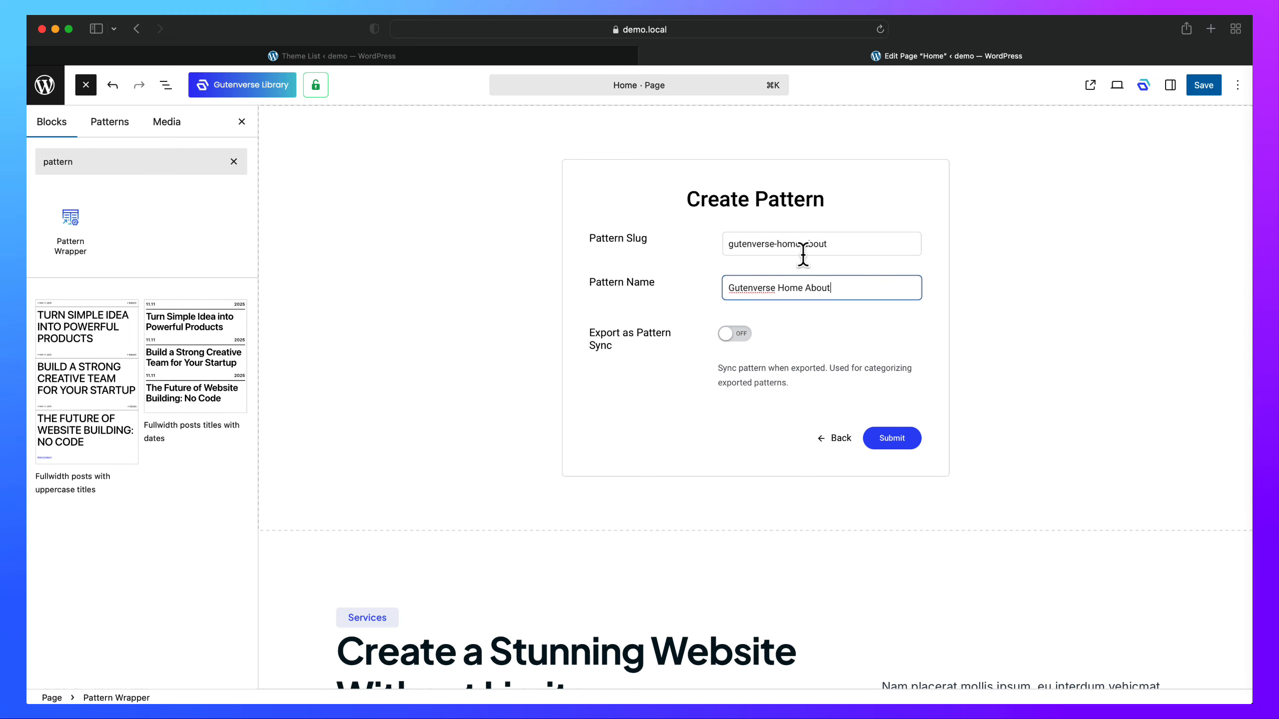
{"action": "left_click", "coordinate": [907, 434]}
- Move the About Us section into the Gutenverse Home About pattern wrapper
{"action": "left_click", "coordinate": [166, 85]}
{"action": "left_click", "coordinate": [95, 173]}
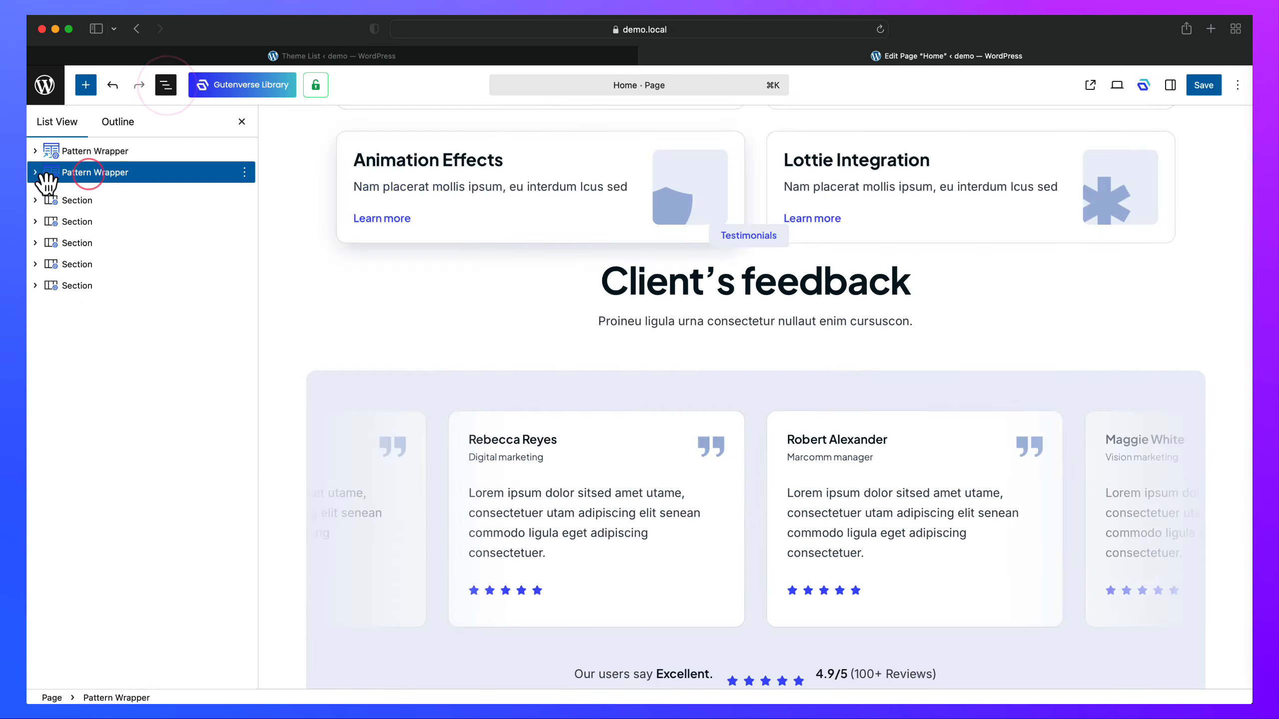
{"action": "scroll", "coordinate": [313, 194], "scroll_direction": "down", "scroll_amount": 10}
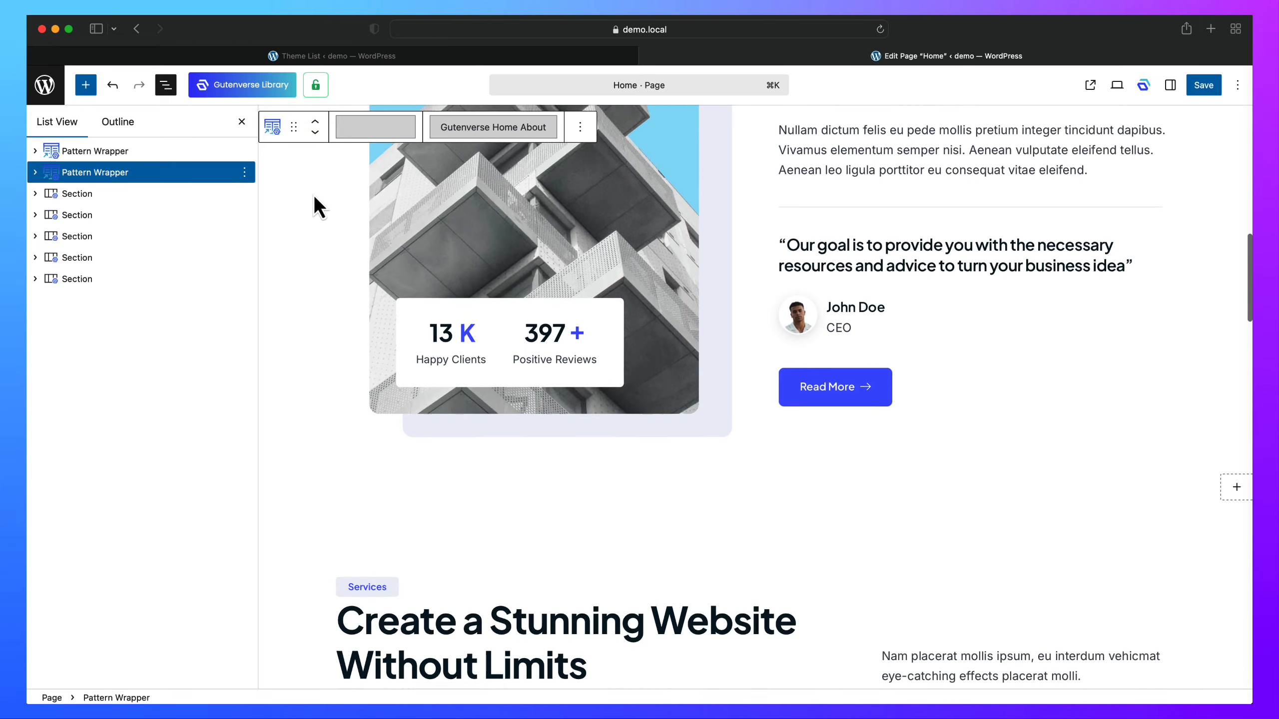
- Insert a Pattern Wrapper block directly after the Services section
{"action": "scroll", "coordinate": [313, 194], "scroll_direction": "down", "scroll_amount": 2}
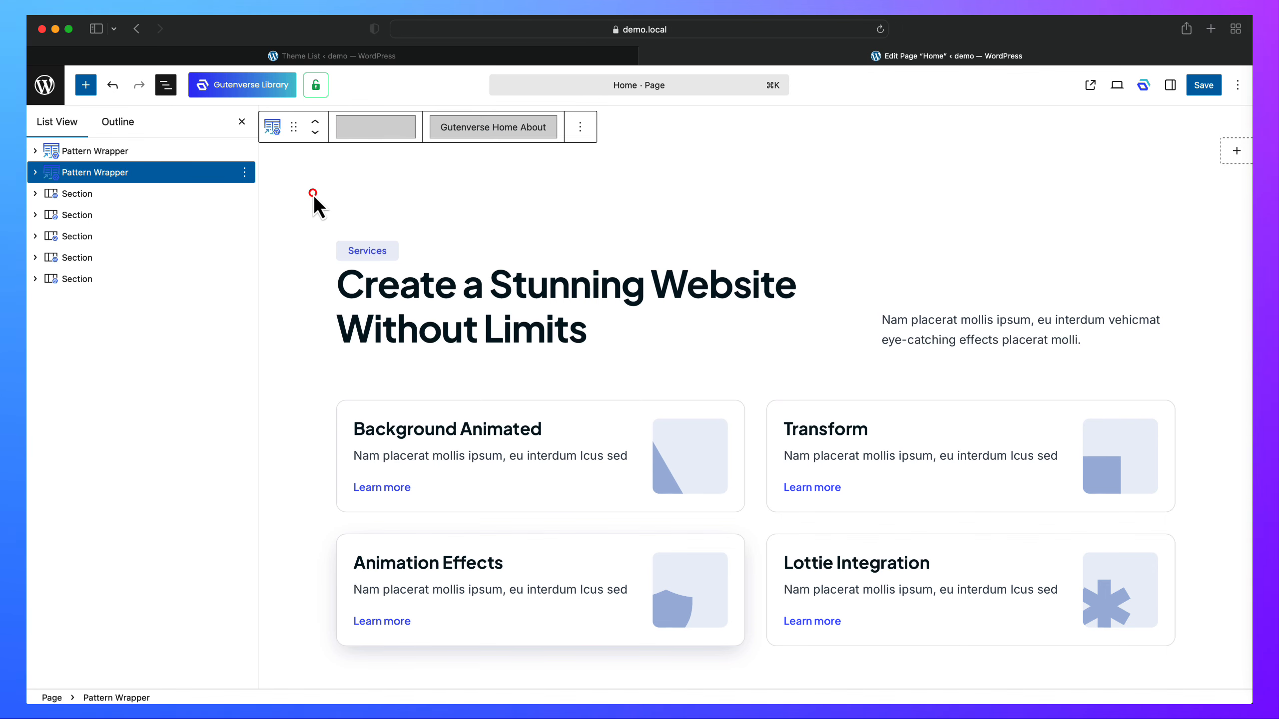
{"action": "left_click", "coordinate": [314, 197]}
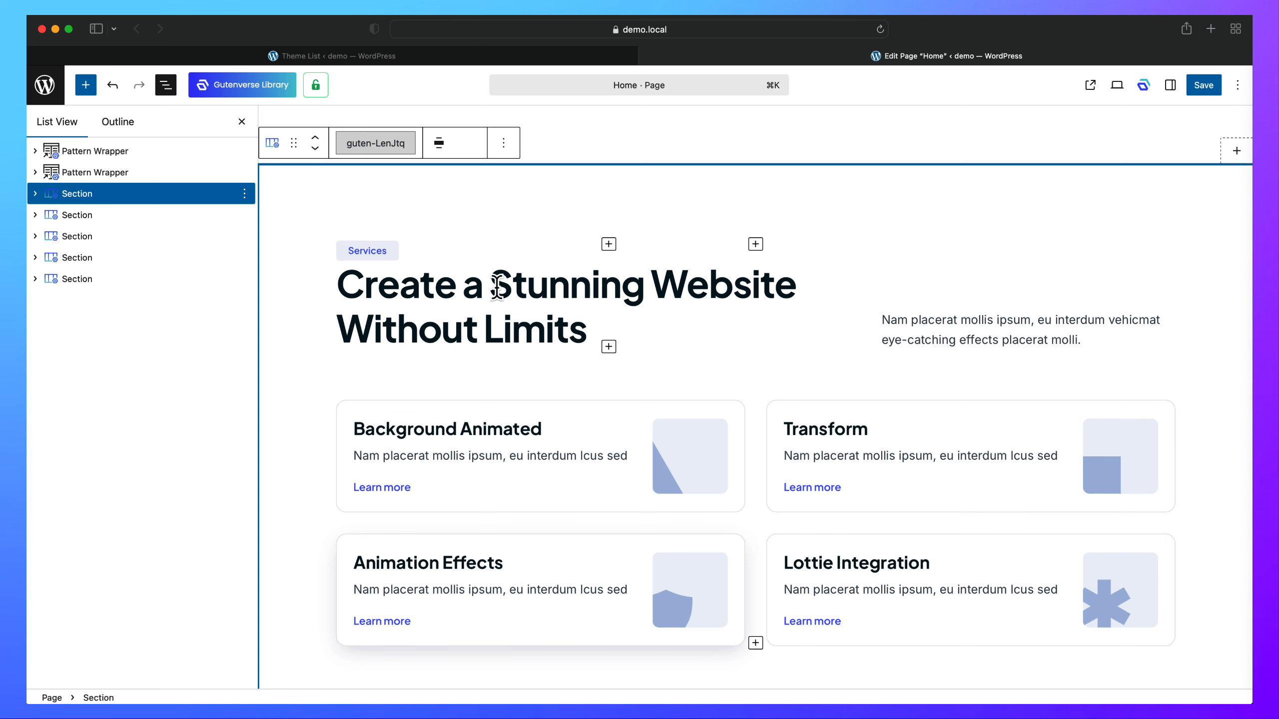
{"action": "left_click", "coordinate": [86, 84]}
{"action": "left_click", "coordinate": [109, 168]}
{"action": "type", "text": "pat"}
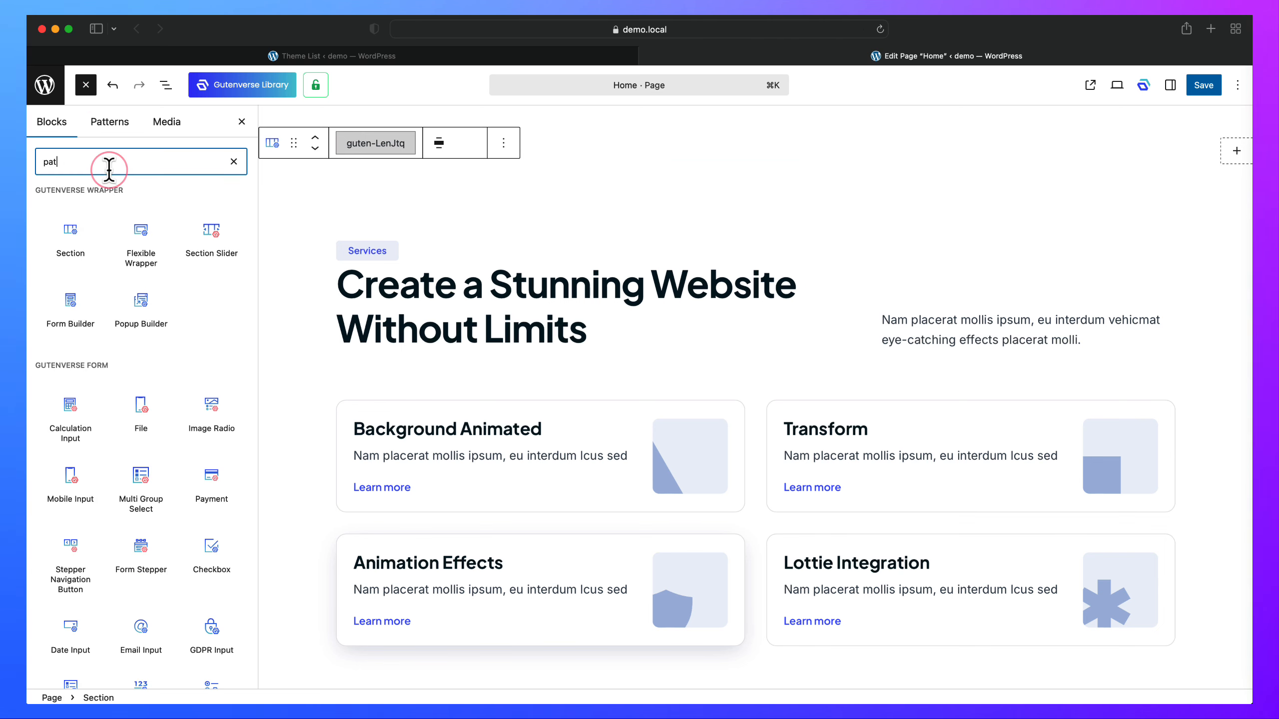
{"action": "type", "text": "tern"}
{"action": "left_click", "coordinate": [70, 227]}
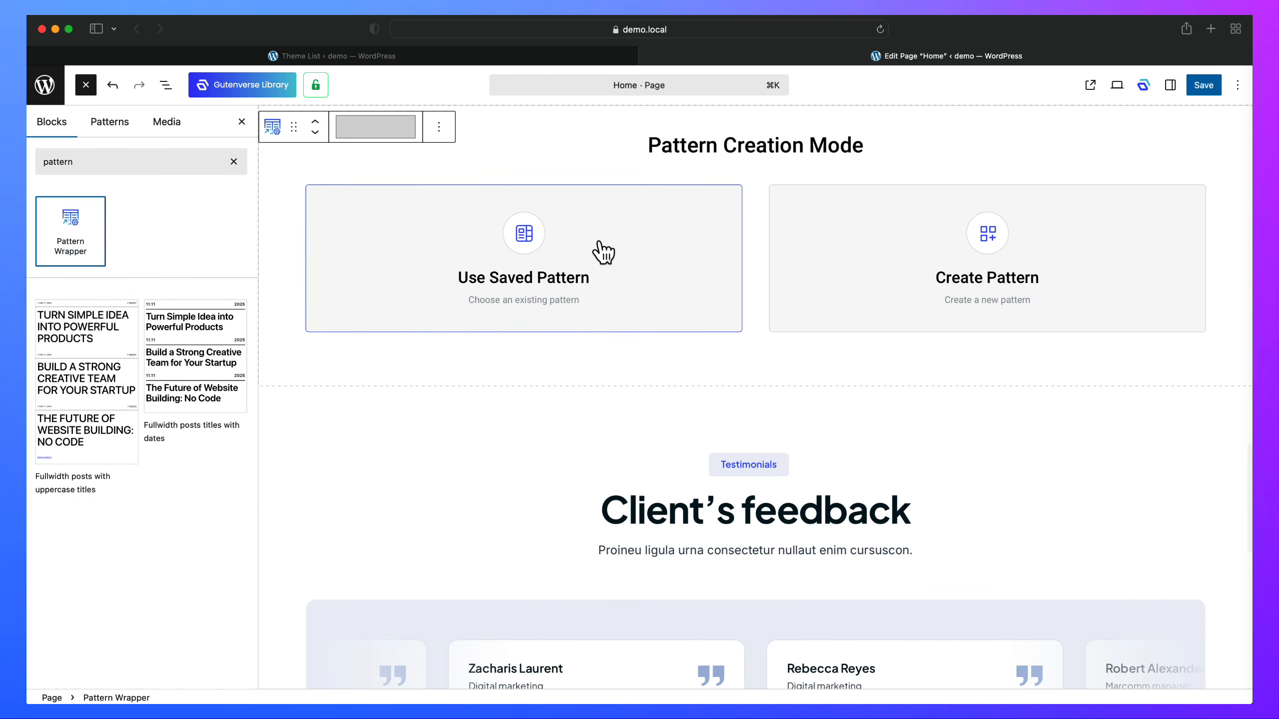
- Create a new pattern with slug gutenverse-services and name Gutenverse Services, with Export as Pattern Sync turned on
{"action": "left_click", "coordinate": [939, 260]}
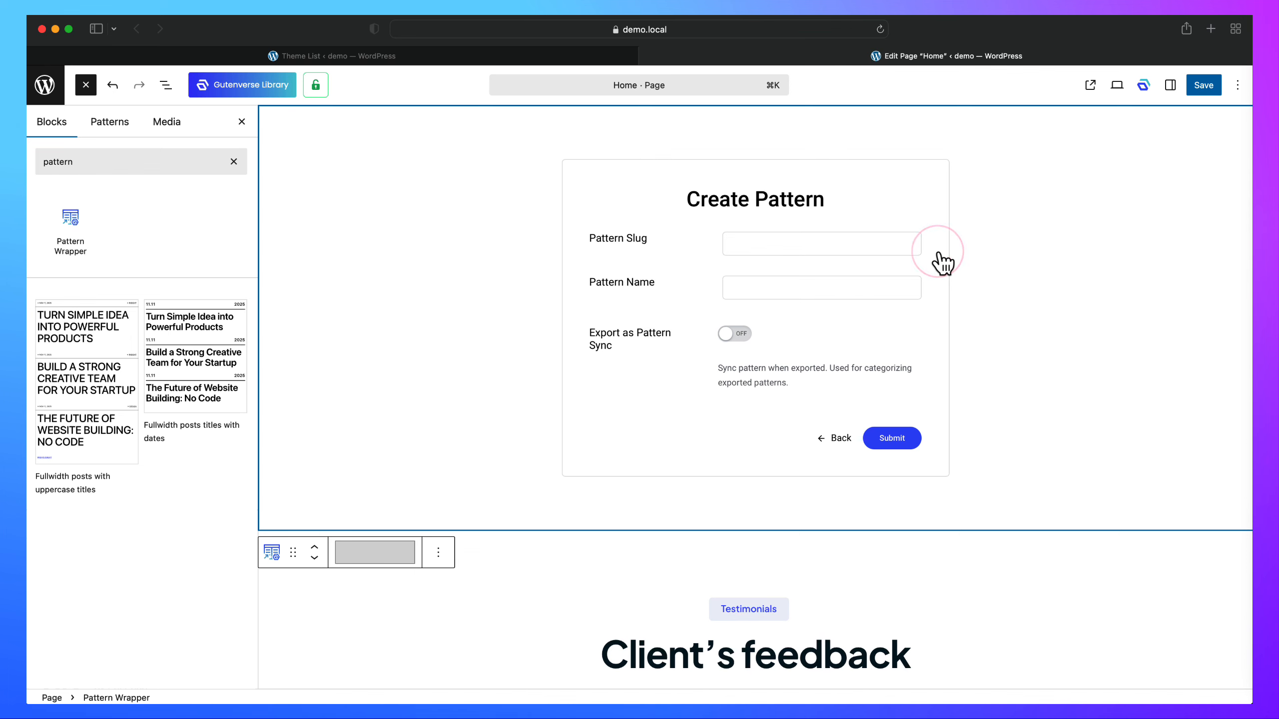
{"action": "left_click", "coordinate": [807, 243]}
{"action": "type", "text": "gutenver"}
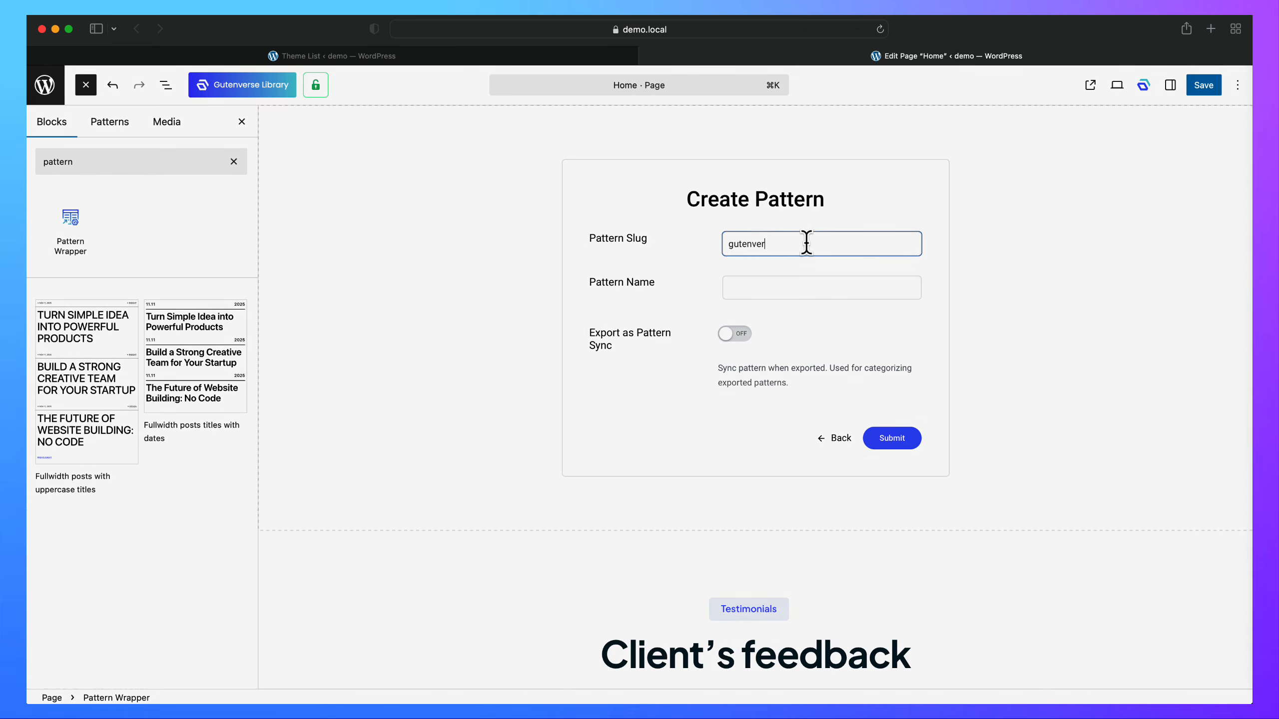
{"action": "type", "text": "se-services"}
{"action": "left_click", "coordinate": [808, 280]}
{"action": "type", "text": "Guten"}
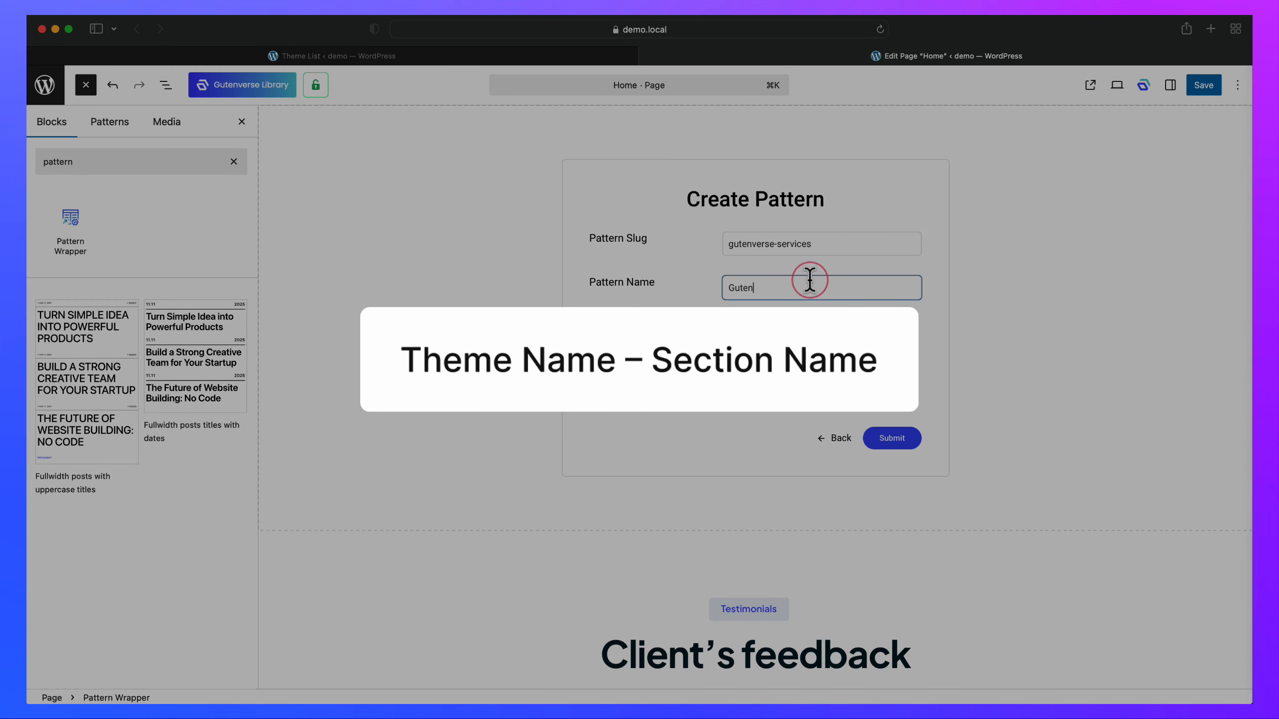
{"action": "type", "text": "verse Services"}
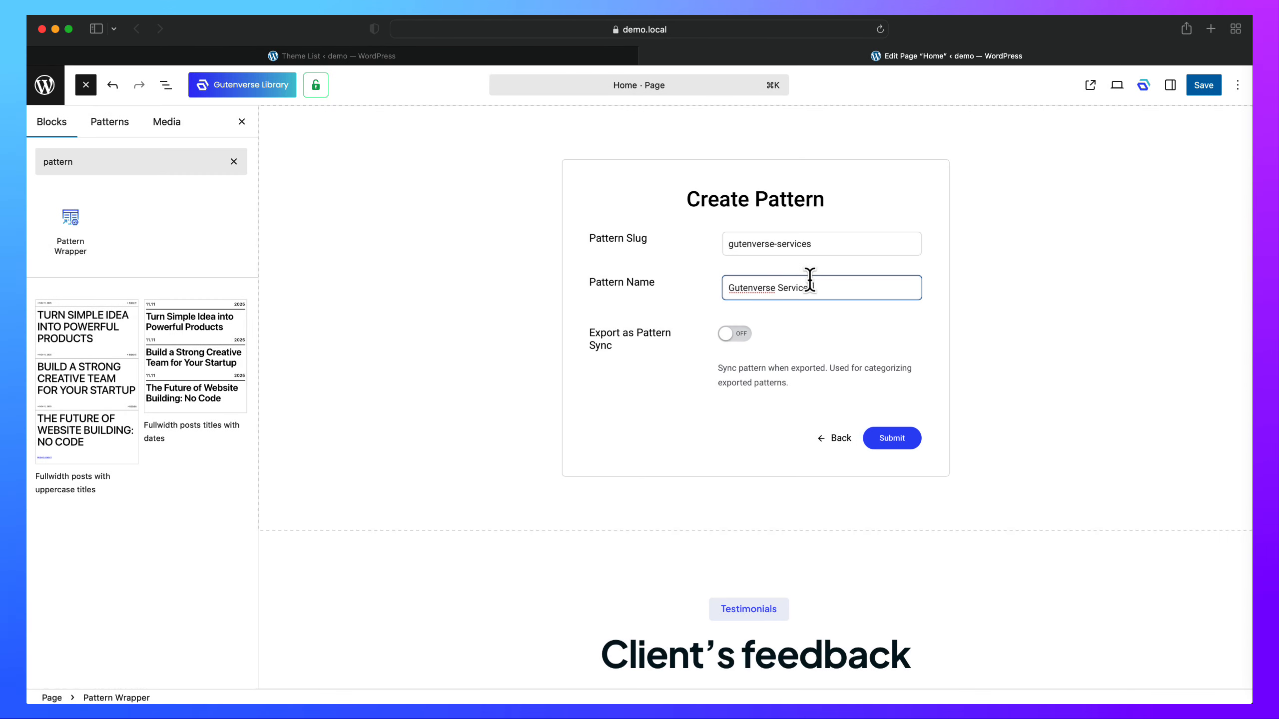
{"action": "left_click", "coordinate": [849, 326]}
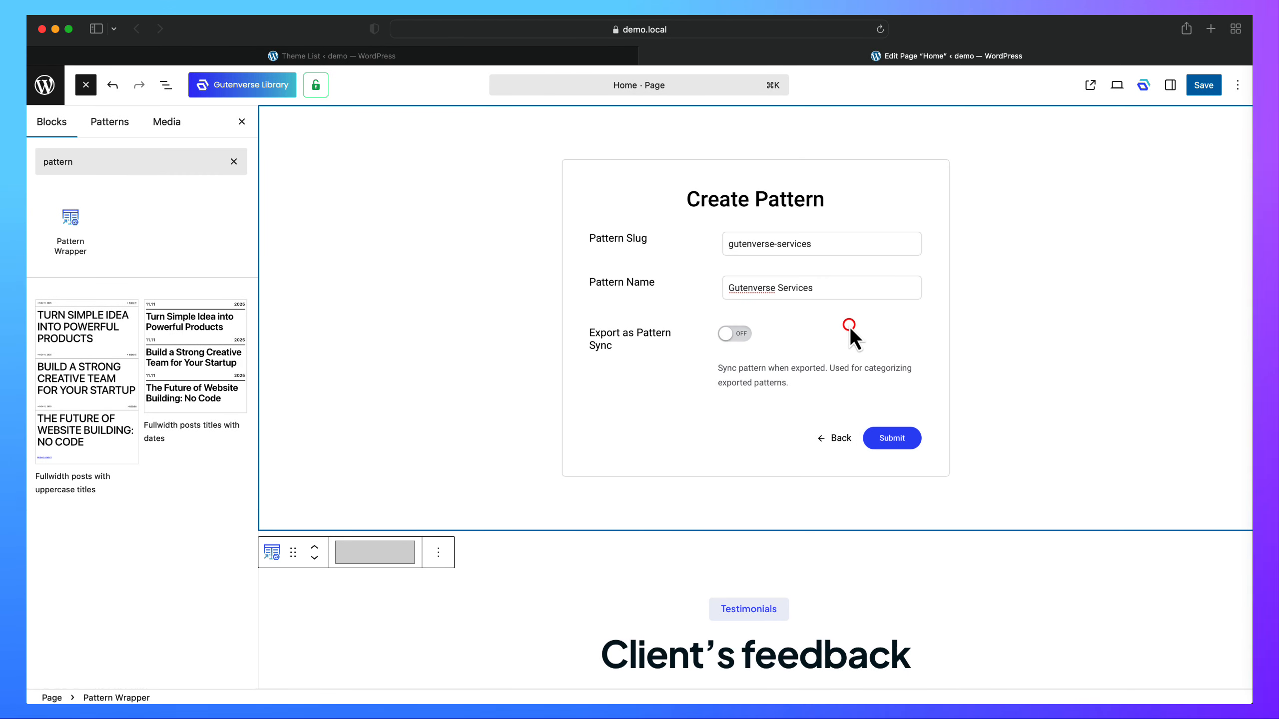
{"action": "left_click", "coordinate": [748, 334]}
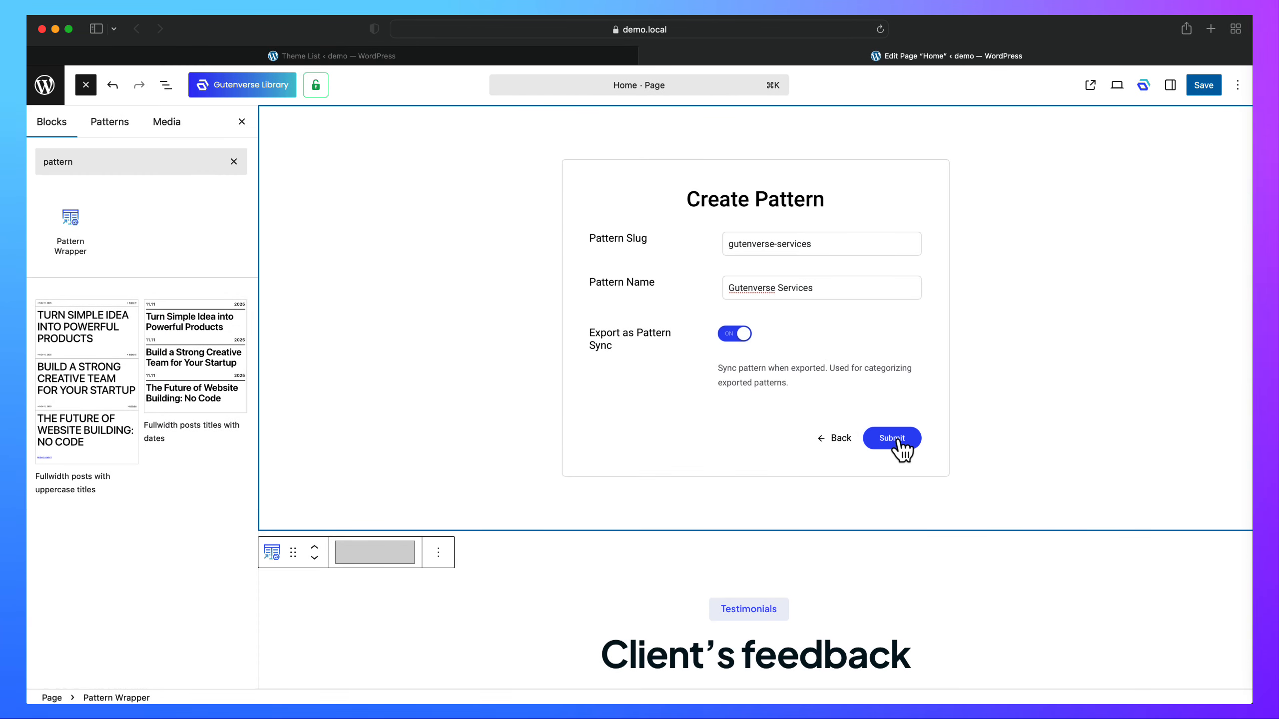
{"action": "left_click", "coordinate": [895, 440]}
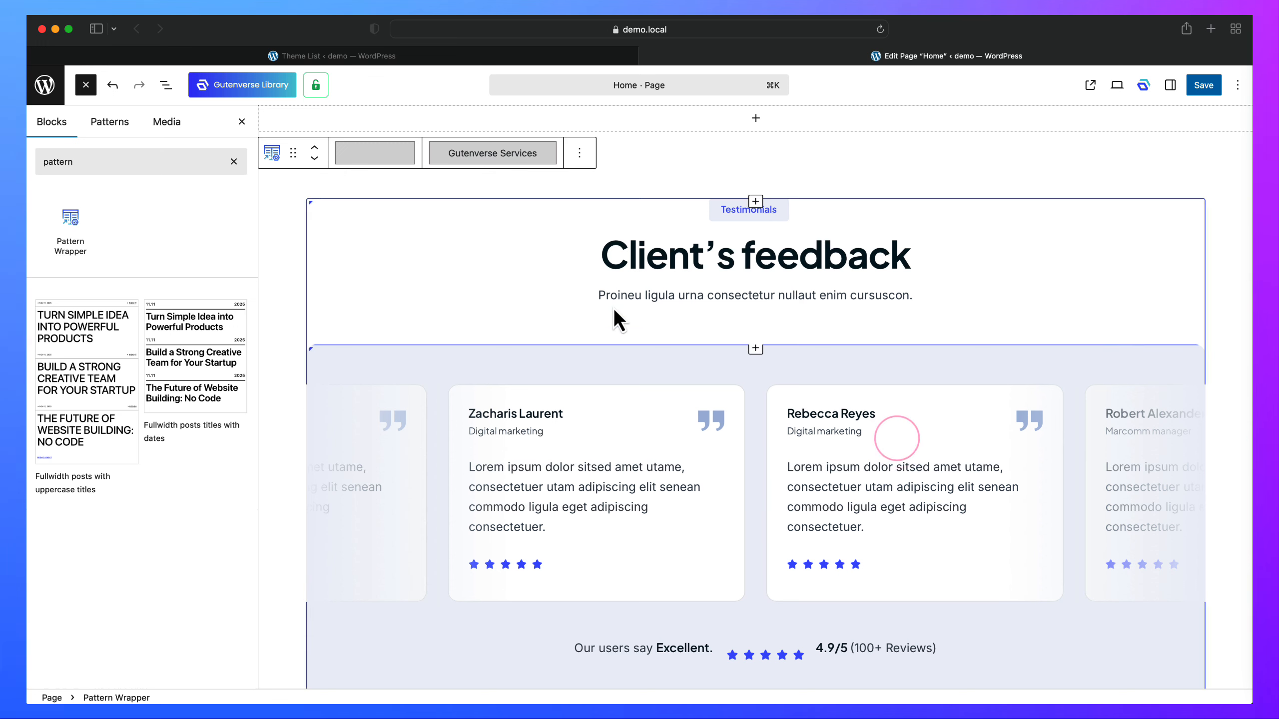
- Move the Services section into the Gutenverse Services pattern wrapper
{"action": "left_click", "coordinate": [166, 84]}
{"action": "mouse_move", "coordinate": [80, 197]}
{"action": "left_mouse_down"}
{"action": "mouse_move", "coordinate": [96, 219]}
{"action": "mouse_move", "coordinate": [90, 202]}
{"action": "left_mouse_up"}
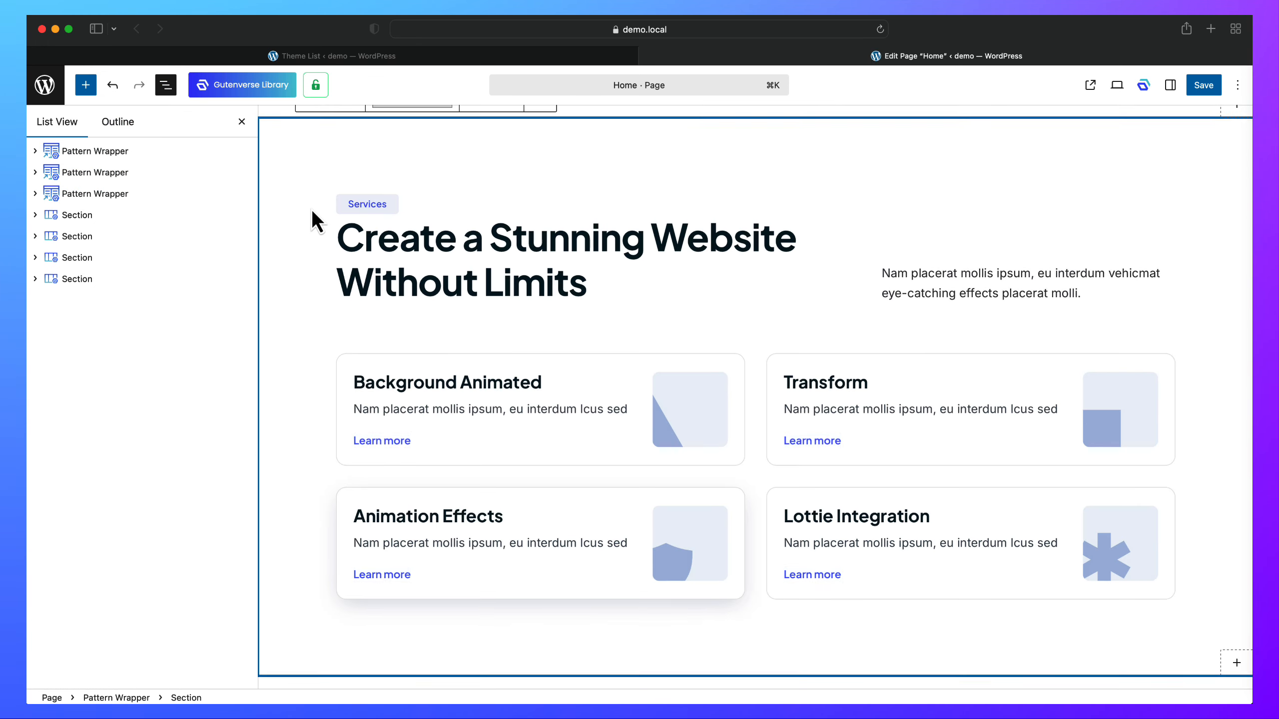
- Select the pattern wrapper holding the Services section on the Home page and save the page
{"action": "left_click", "coordinate": [35, 194]}
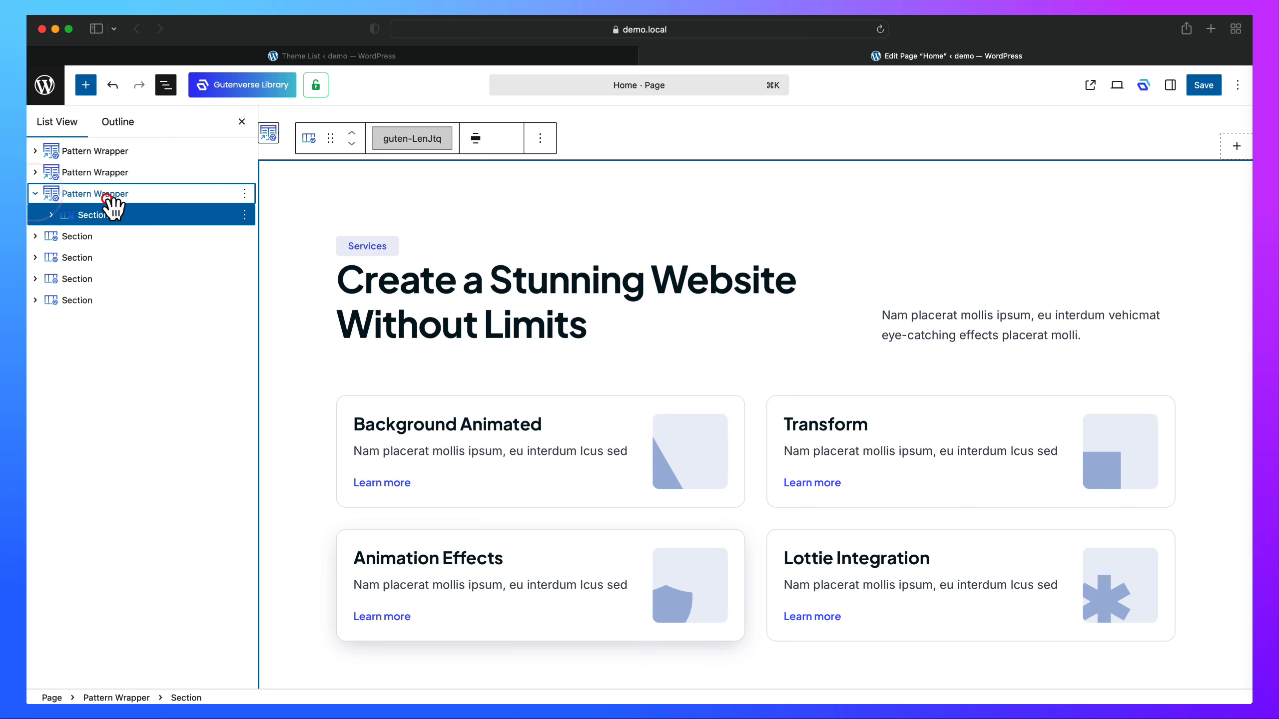
{"action": "left_click", "coordinate": [107, 196]}
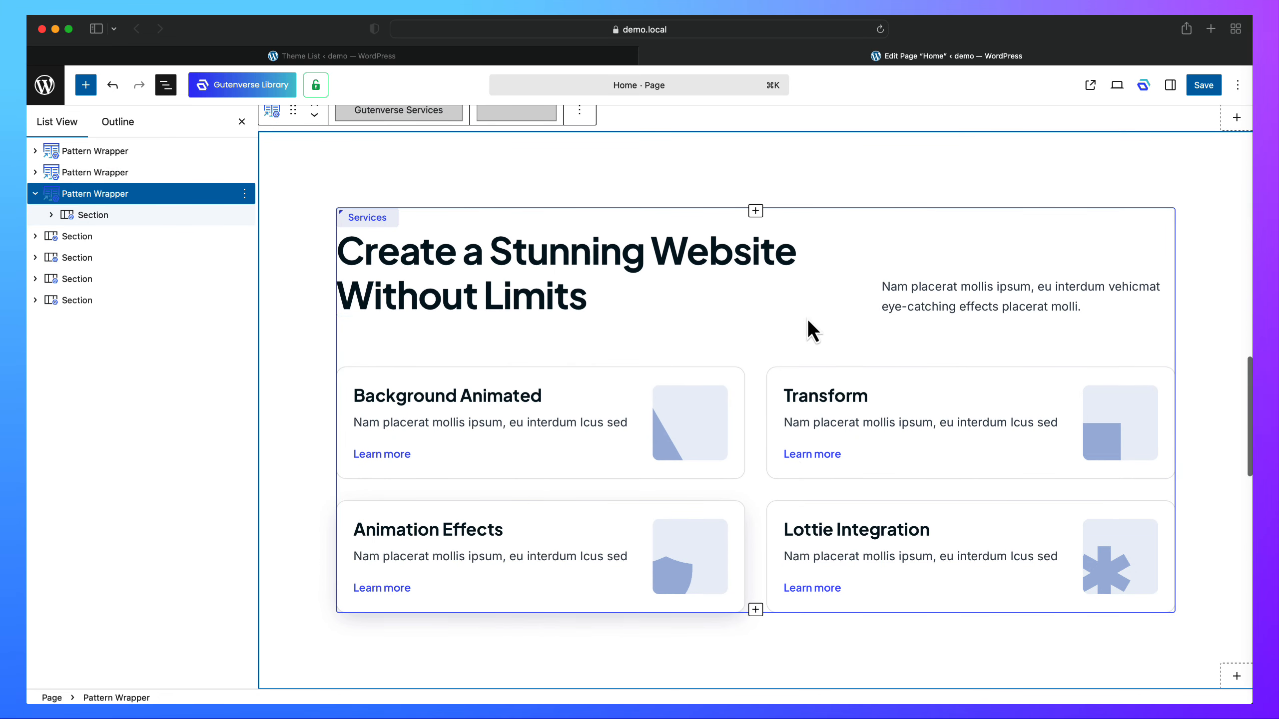
{"action": "left_click", "coordinate": [1214, 80]}
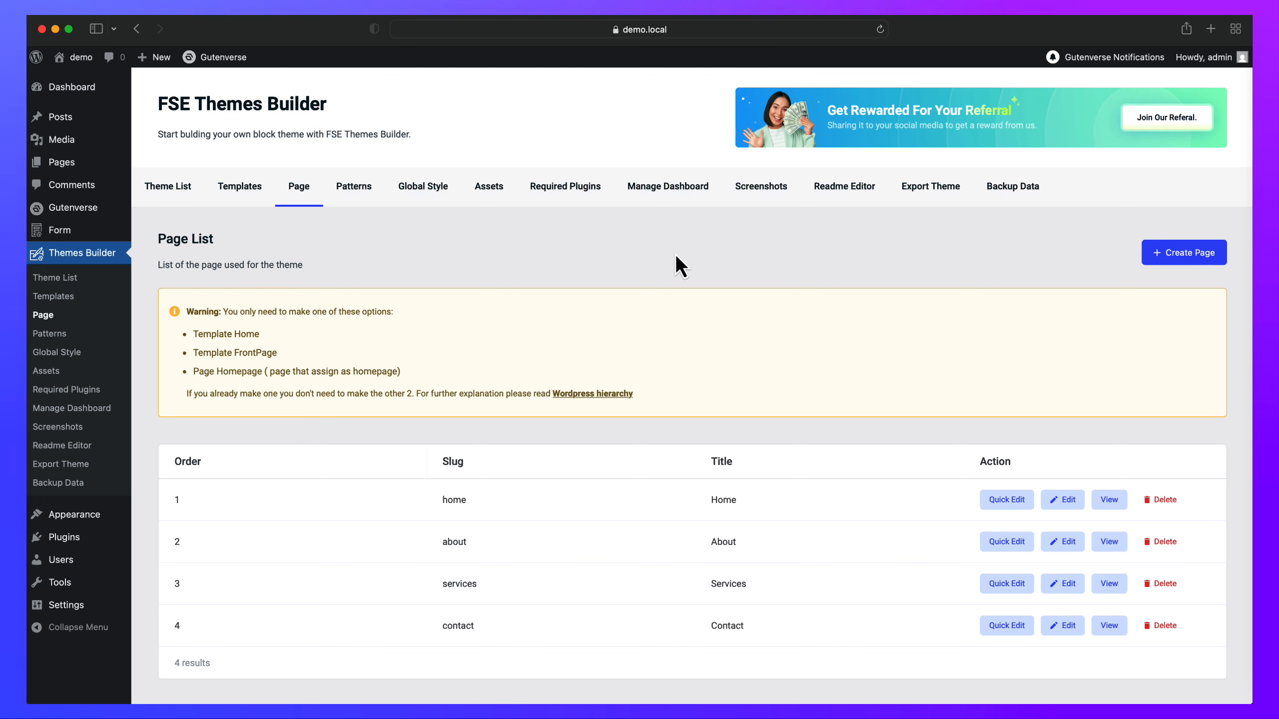
- Open the Services page from the theme's page list for editing and add an empty block above its first section
{"action": "left_click", "coordinate": [676, 257]}
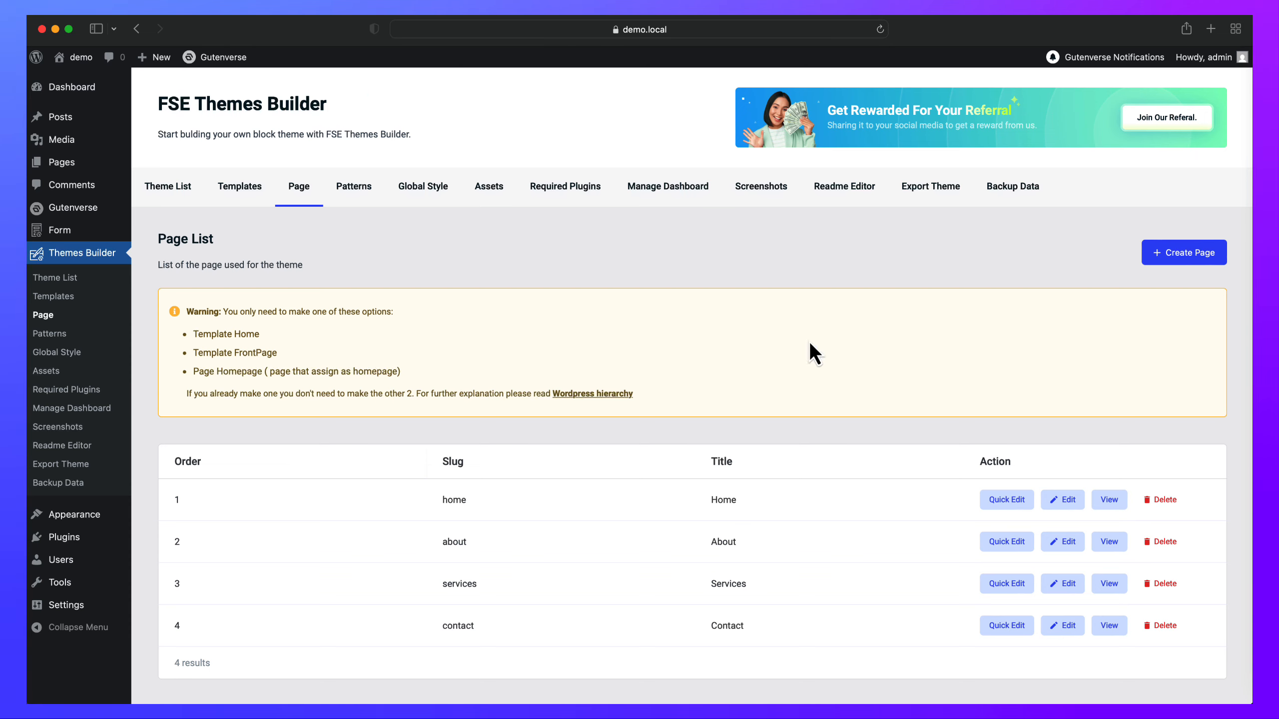
{"action": "left_click", "coordinate": [1057, 585]}
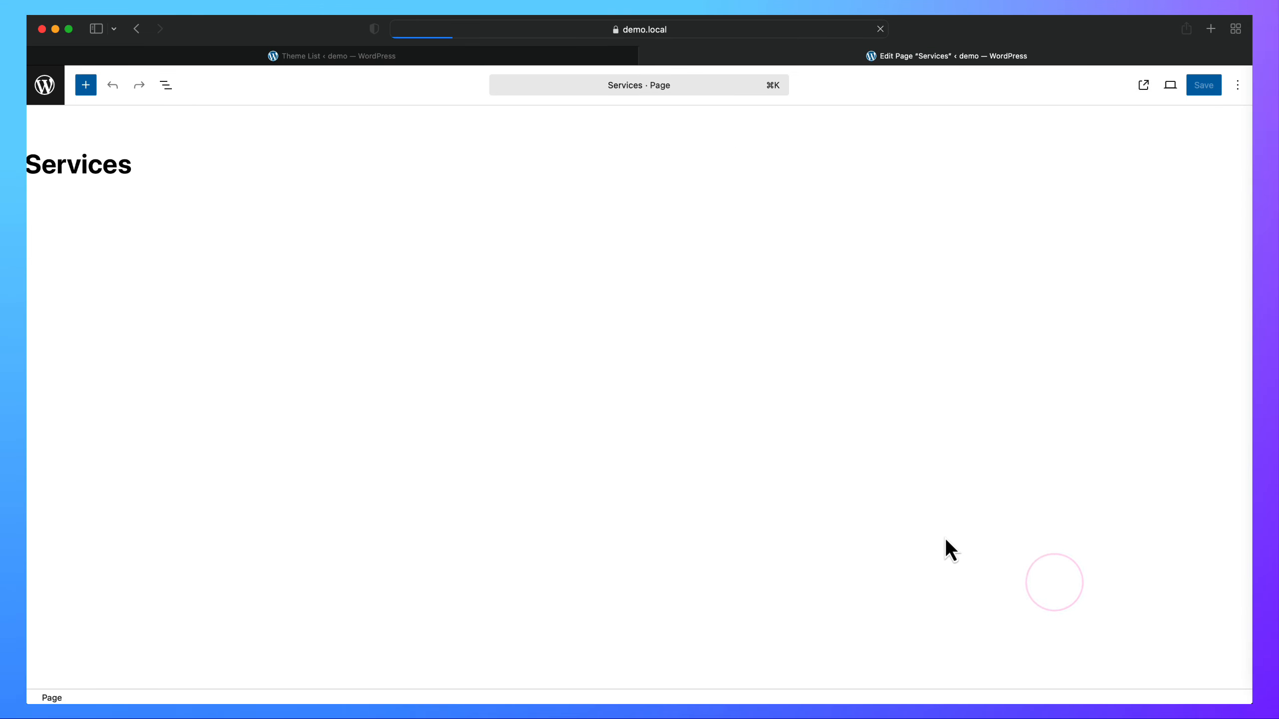
{"action": "left_click", "coordinate": [381, 244]}
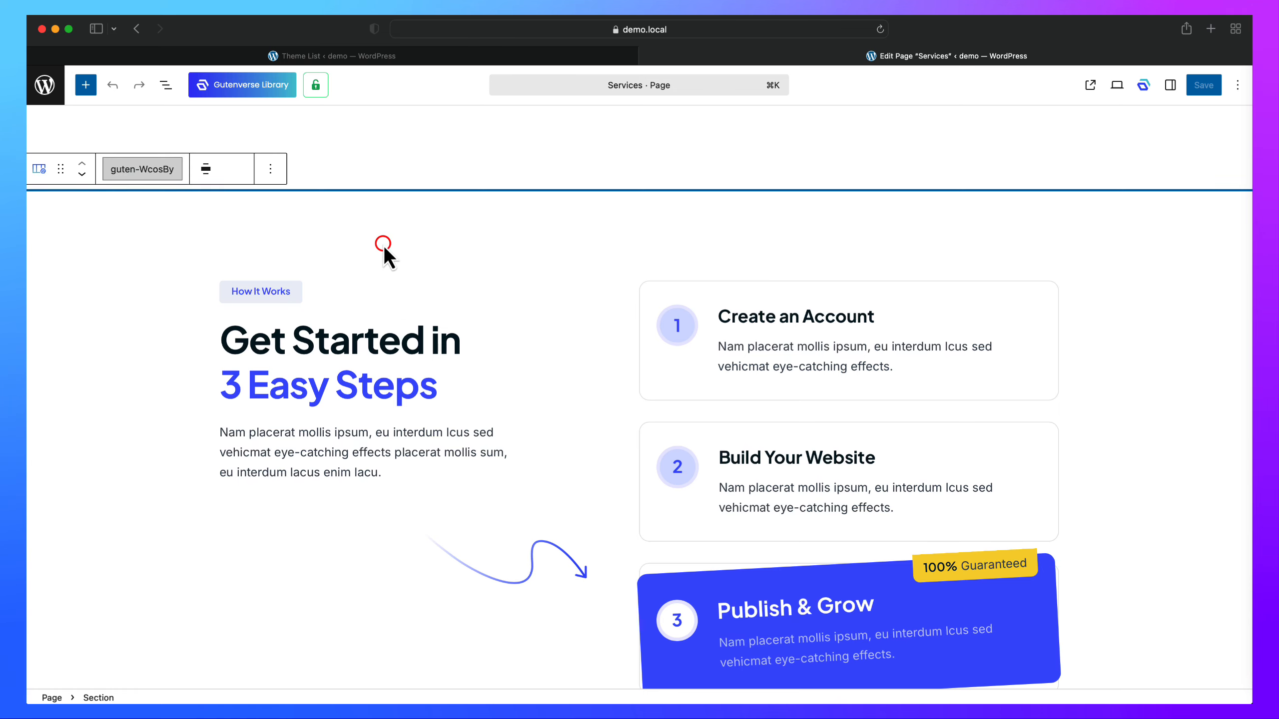
{"action": "left_click", "coordinate": [260, 166]}
{"action": "left_click", "coordinate": [291, 291]}
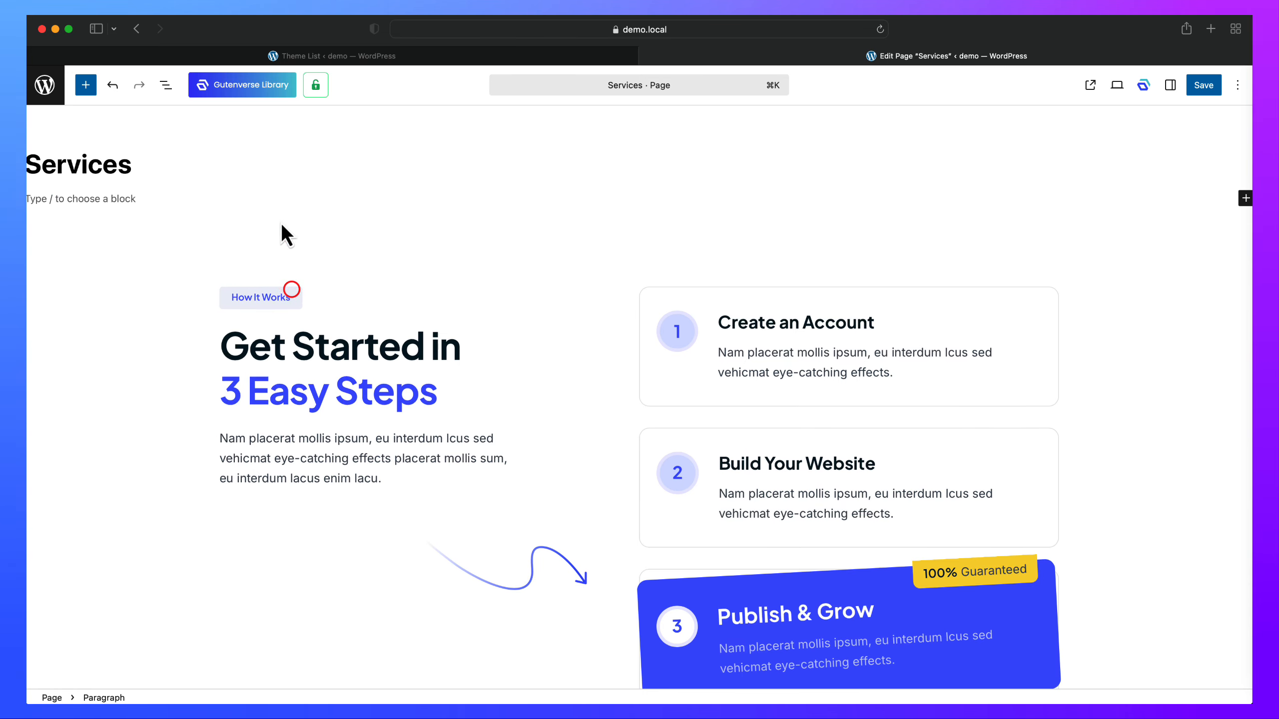
- Find the Pattern Wrapper block by searching for "pattern" and insert it above the How It Works section
{"action": "left_click", "coordinate": [86, 85]}
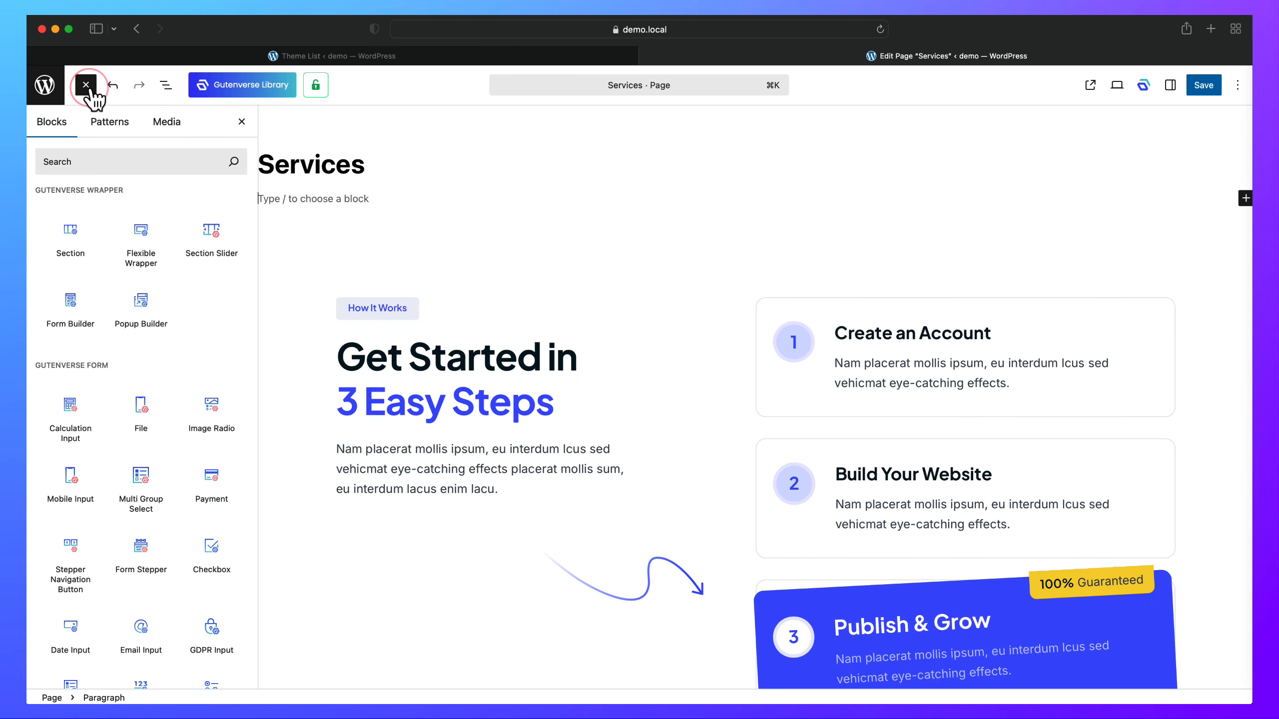
{"action": "left_click", "coordinate": [110, 161]}
{"action": "type", "text": "pattern"}
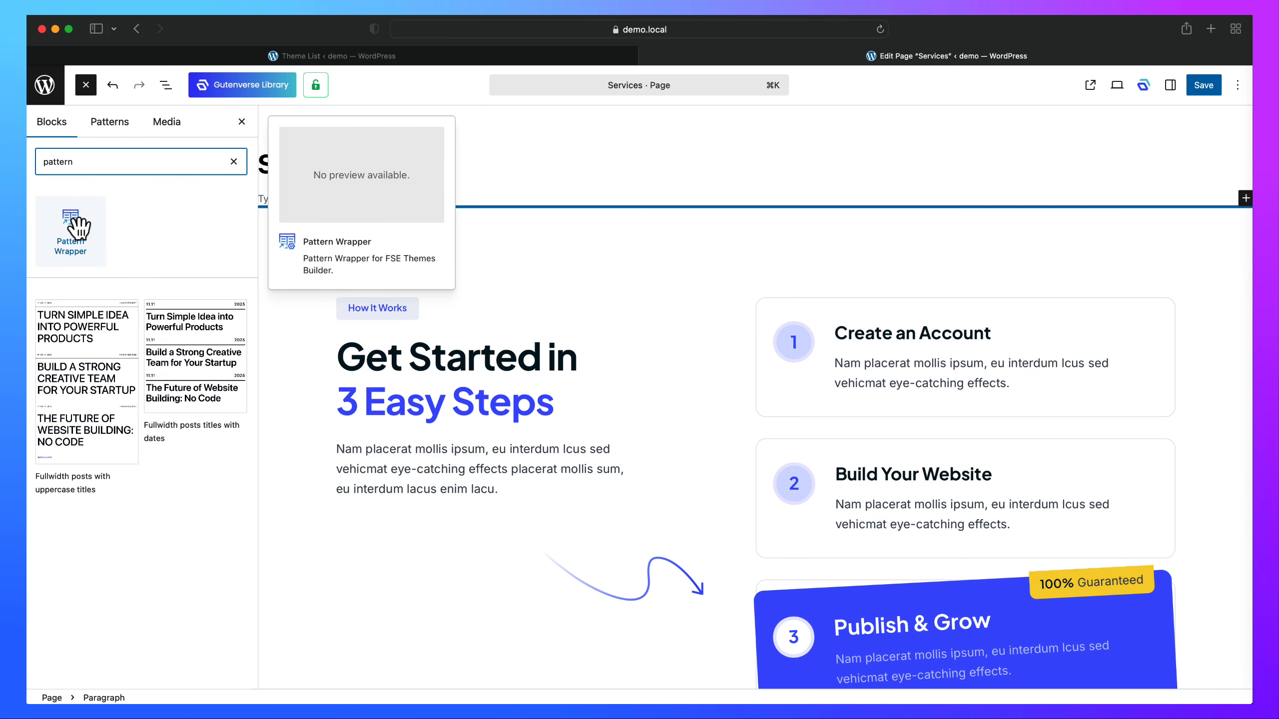
{"action": "left_click", "coordinate": [72, 220]}
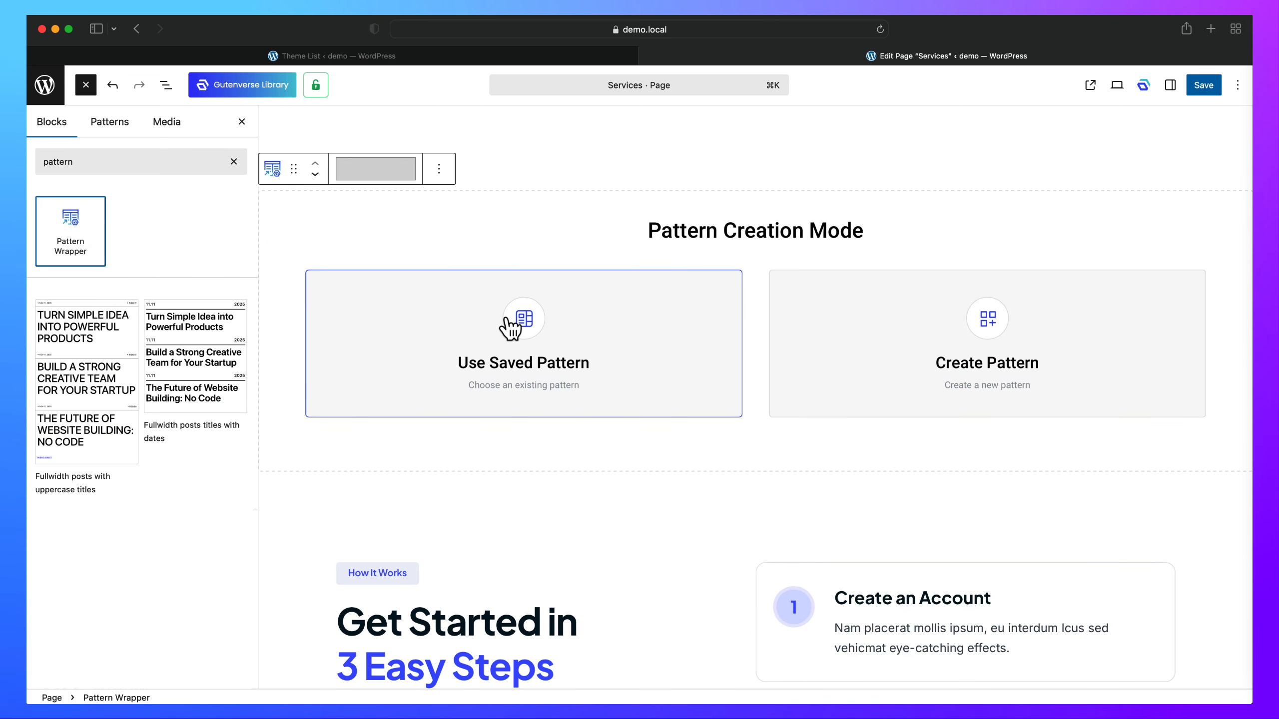
- Fill the new wrapper with the saved Gutenverse Services pattern, found by searching for "service"
{"action": "left_click", "coordinate": [510, 327]}
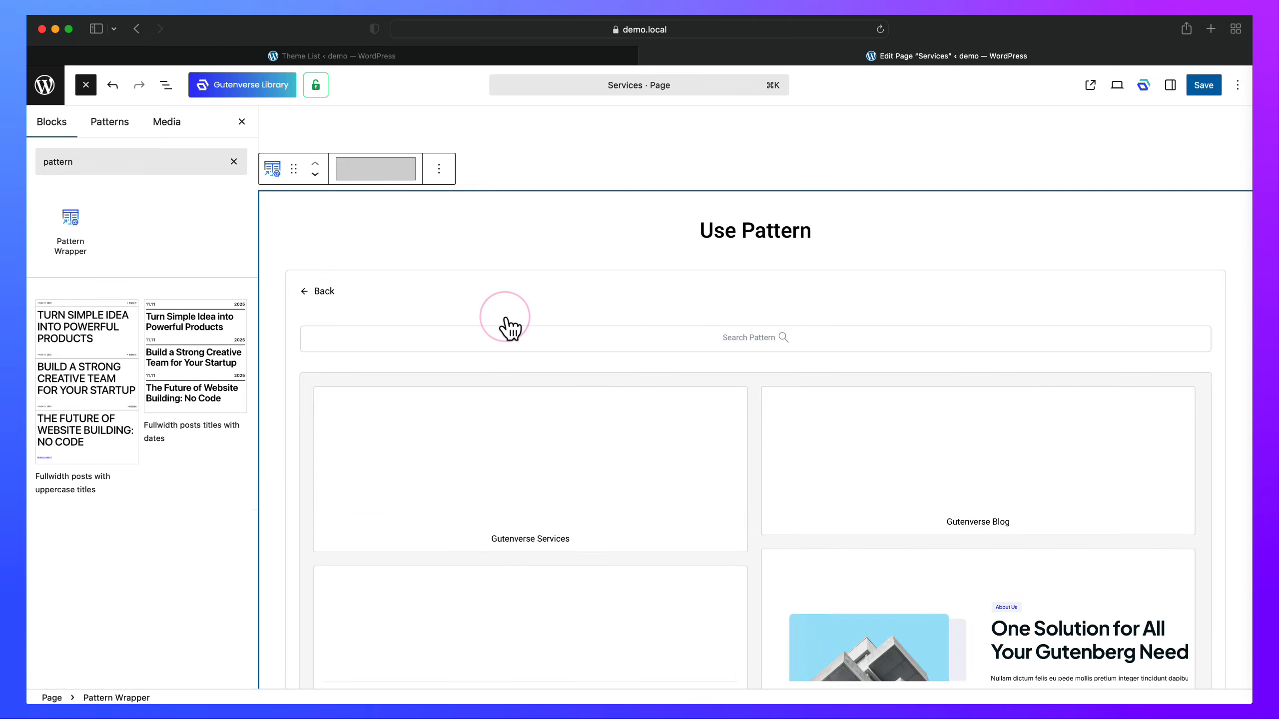
{"action": "scroll", "coordinate": [695, 381], "scroll_direction": "down", "scroll_amount": 3}
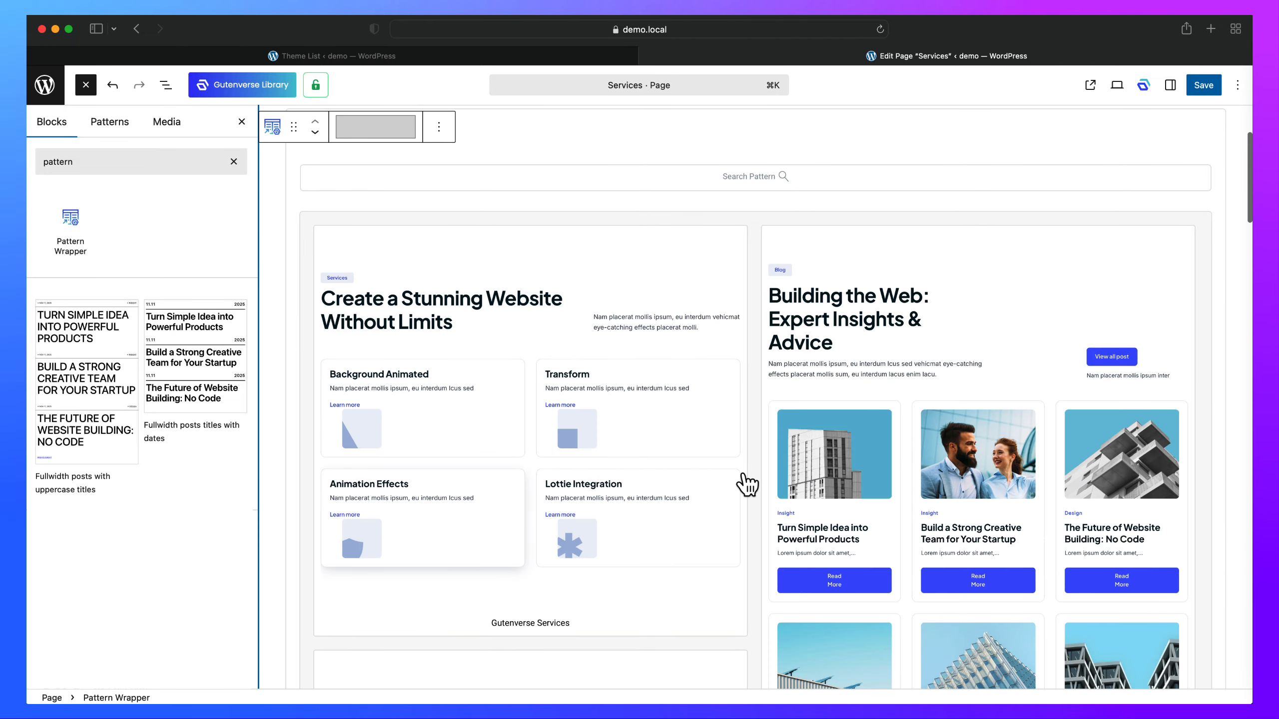
{"action": "scroll", "coordinate": [748, 482], "scroll_direction": "down", "scroll_amount": 8}
{"action": "scroll", "coordinate": [748, 483], "scroll_direction": "up", "scroll_amount": 10}
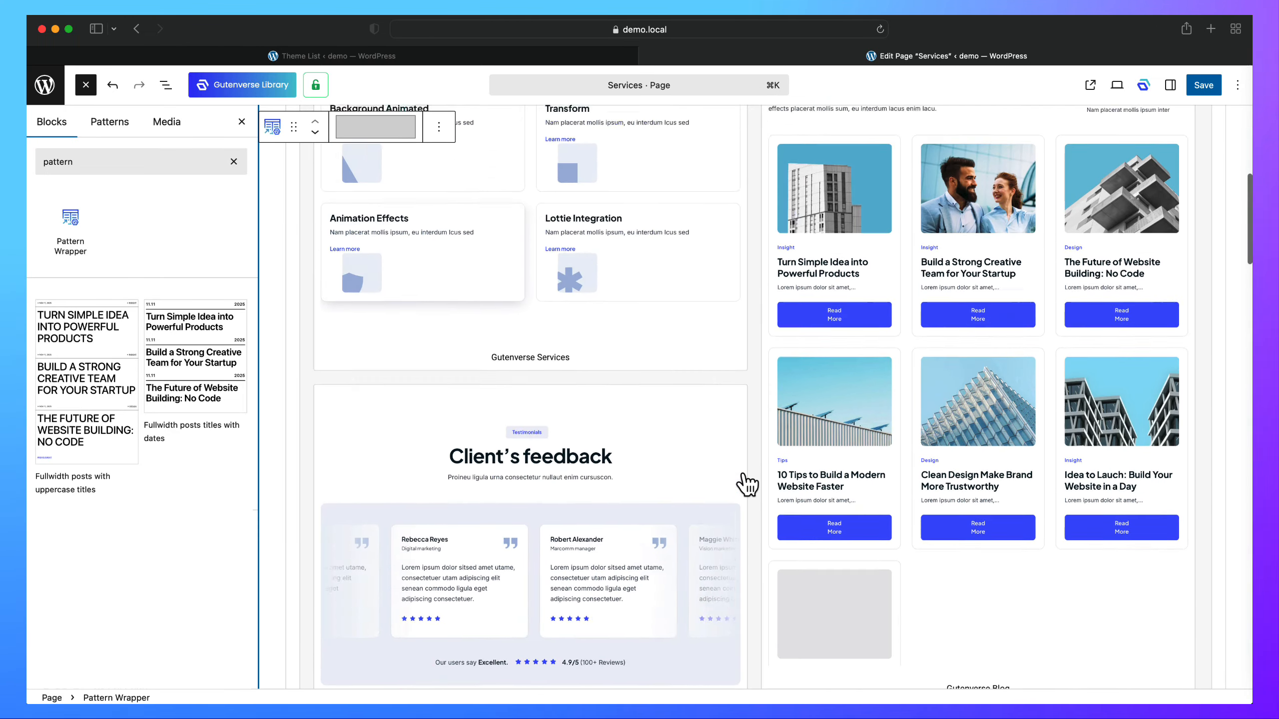
{"action": "left_click", "coordinate": [683, 300]}
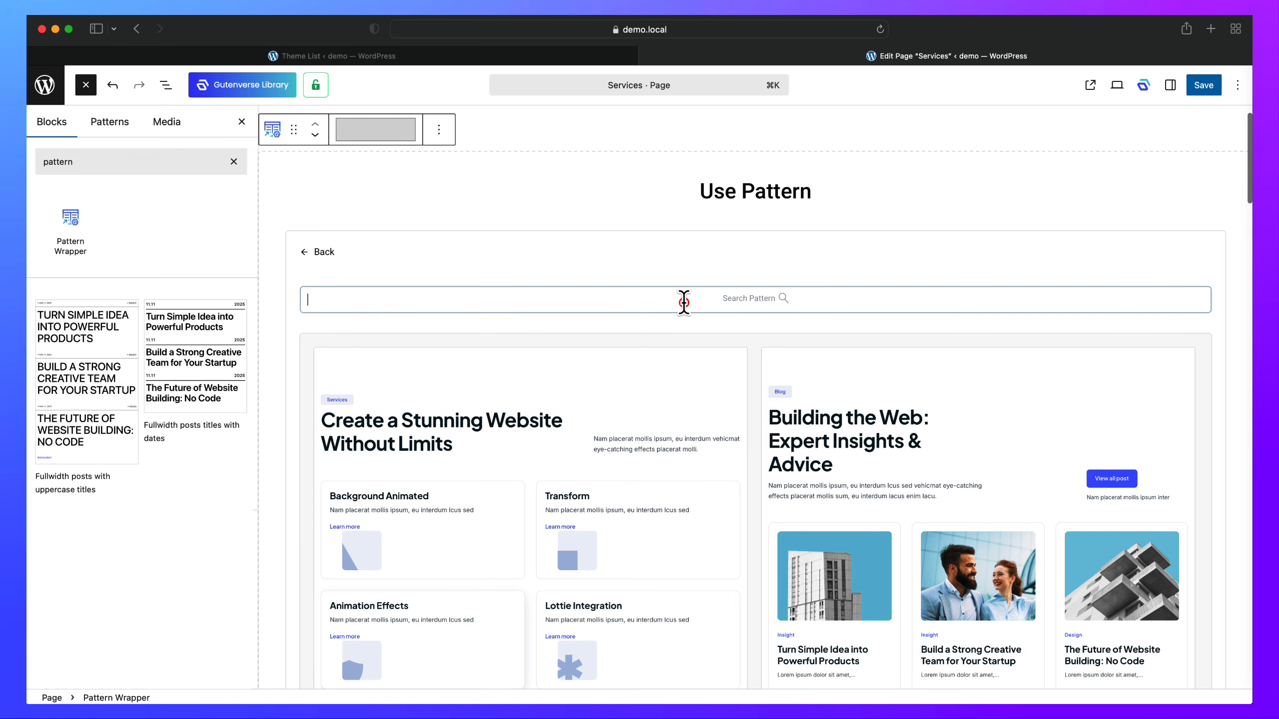
{"action": "type", "text": "service"}
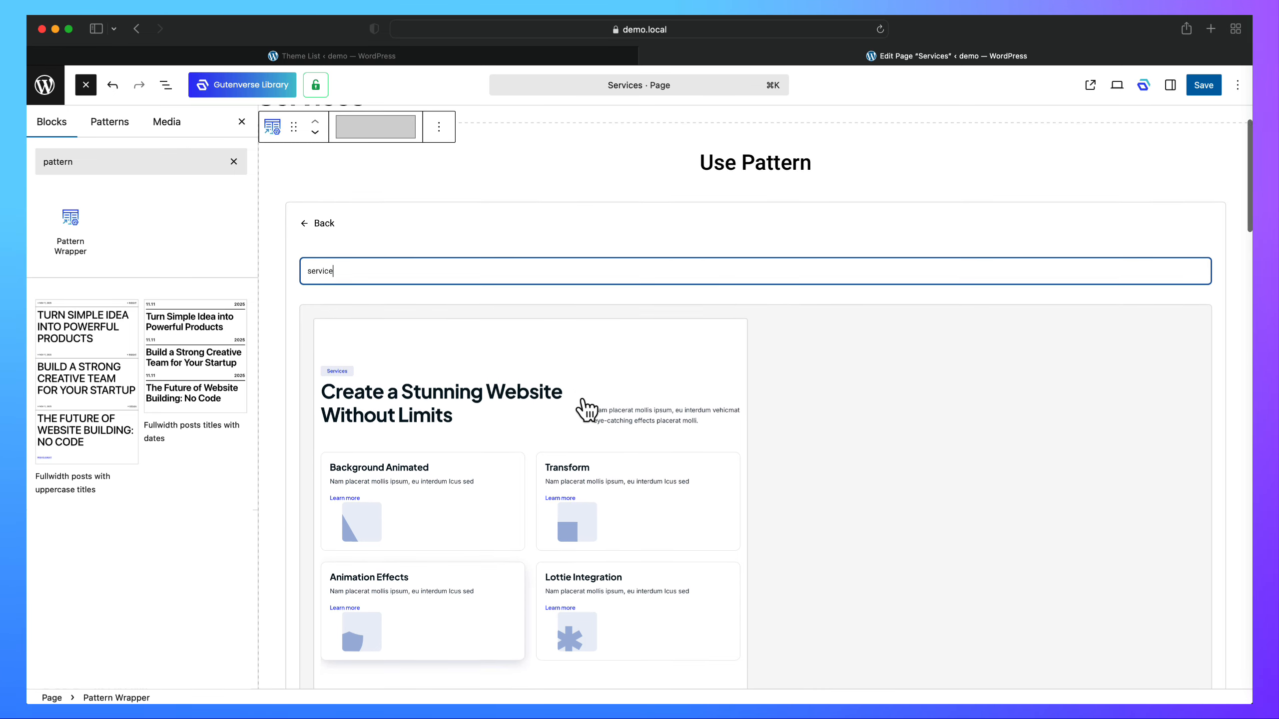
{"action": "left_click", "coordinate": [587, 410]}
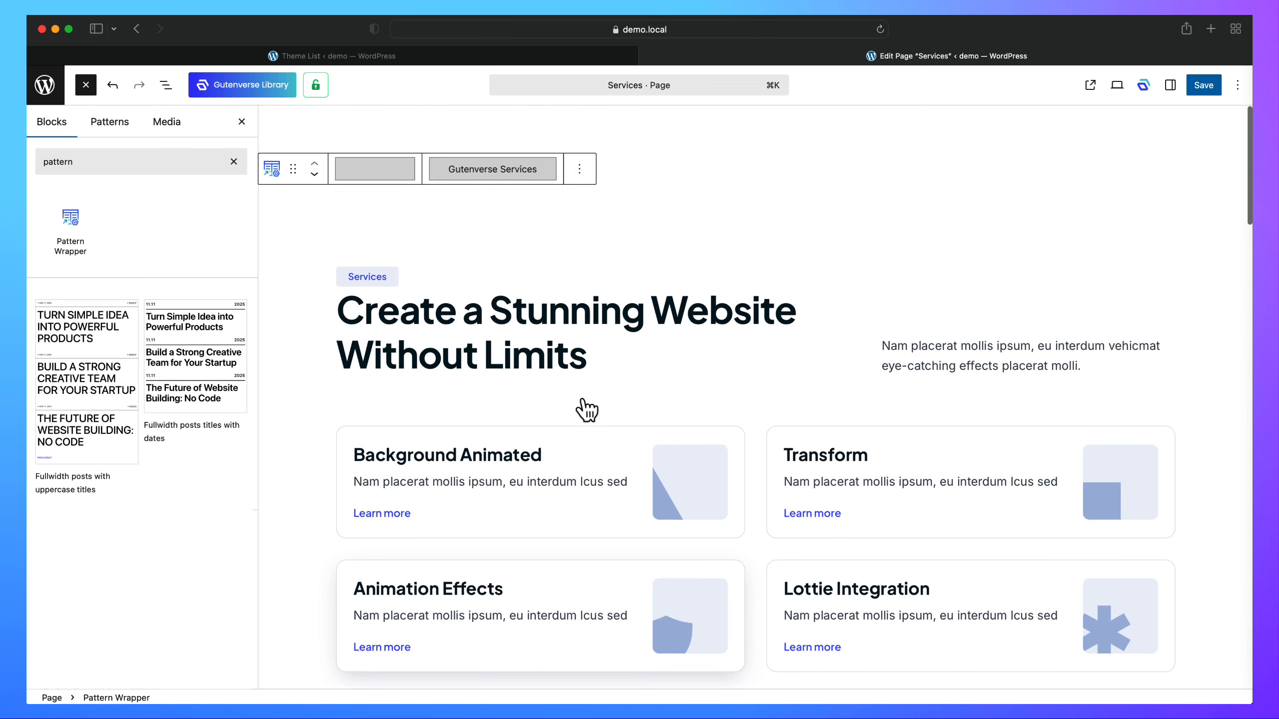
- Check the Services page's block structure and the inserted pattern, and save the page
{"action": "left_click", "coordinate": [166, 86]}
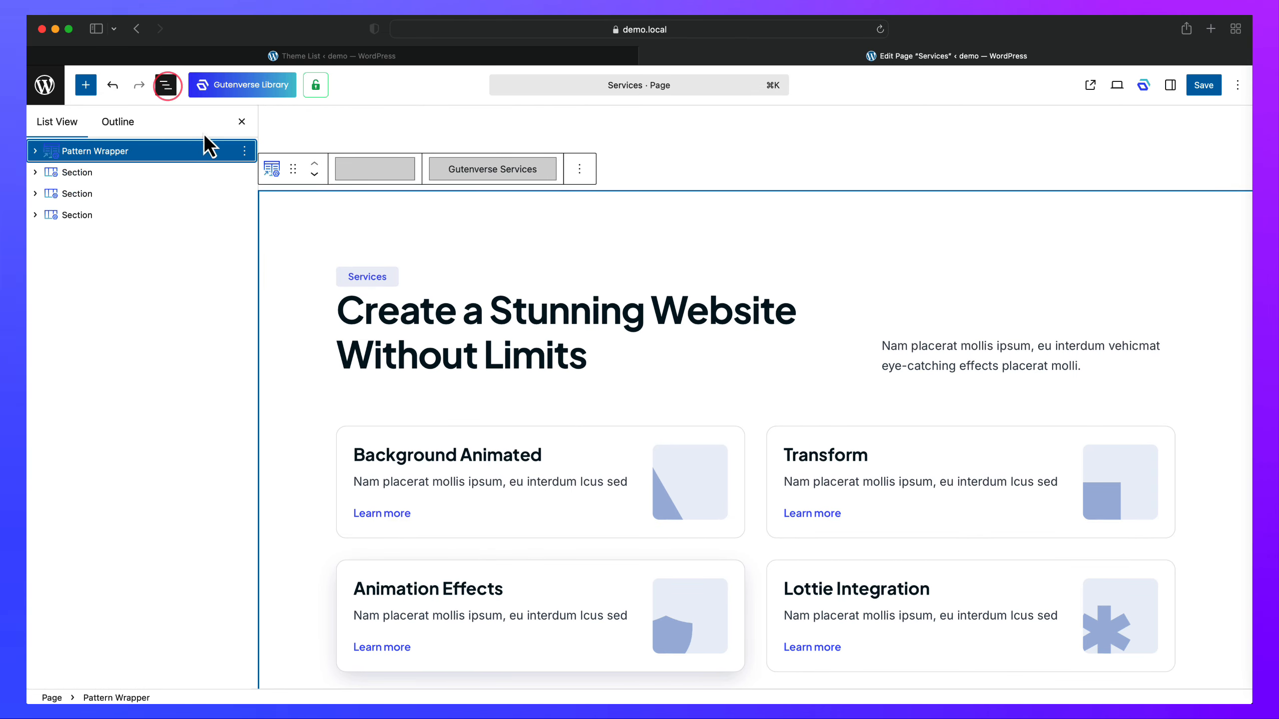
{"action": "scroll", "coordinate": [835, 270], "scroll_direction": "down", "scroll_amount": 5}
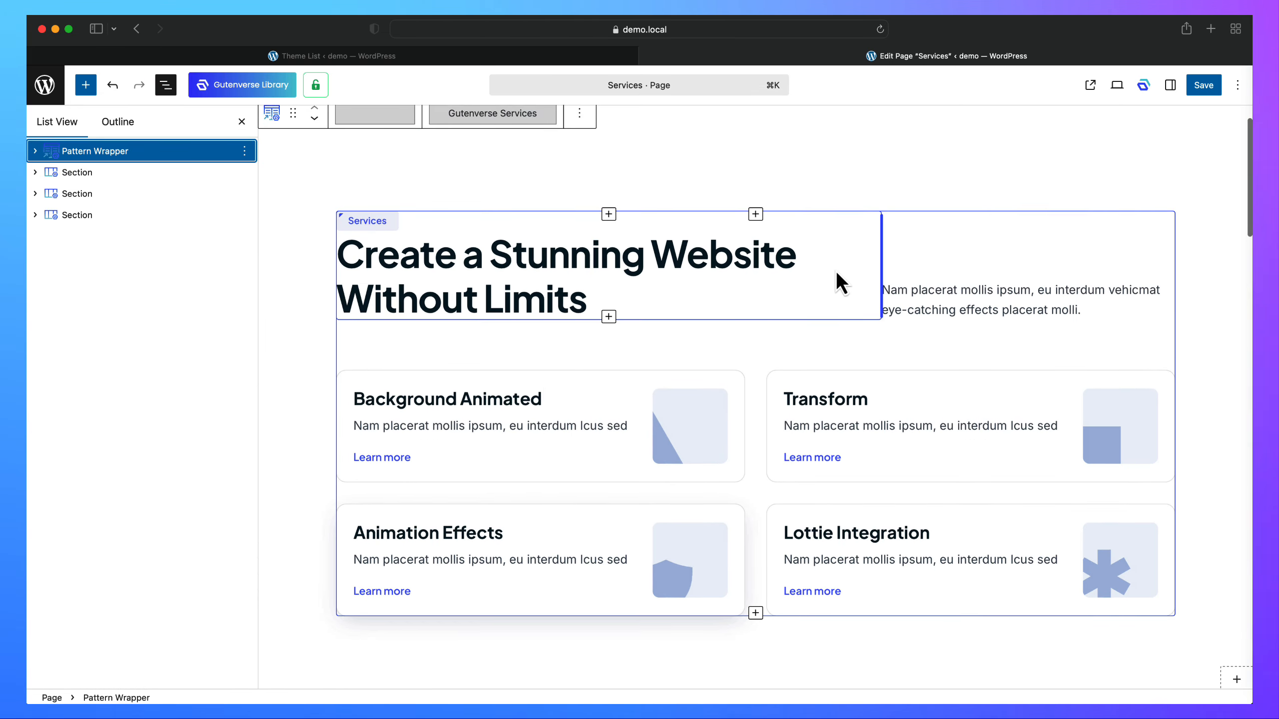
{"action": "scroll", "coordinate": [837, 275], "scroll_direction": "up", "scroll_amount": 5}
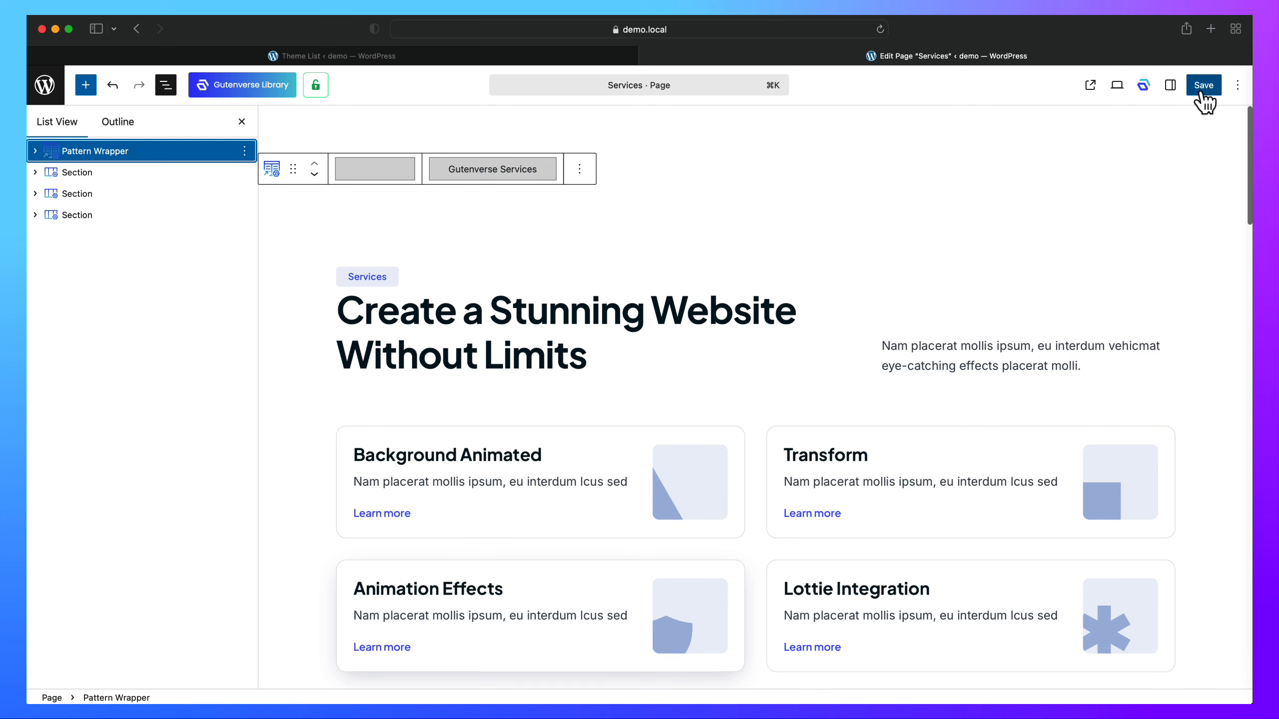
{"action": "left_click", "coordinate": [1204, 86]}
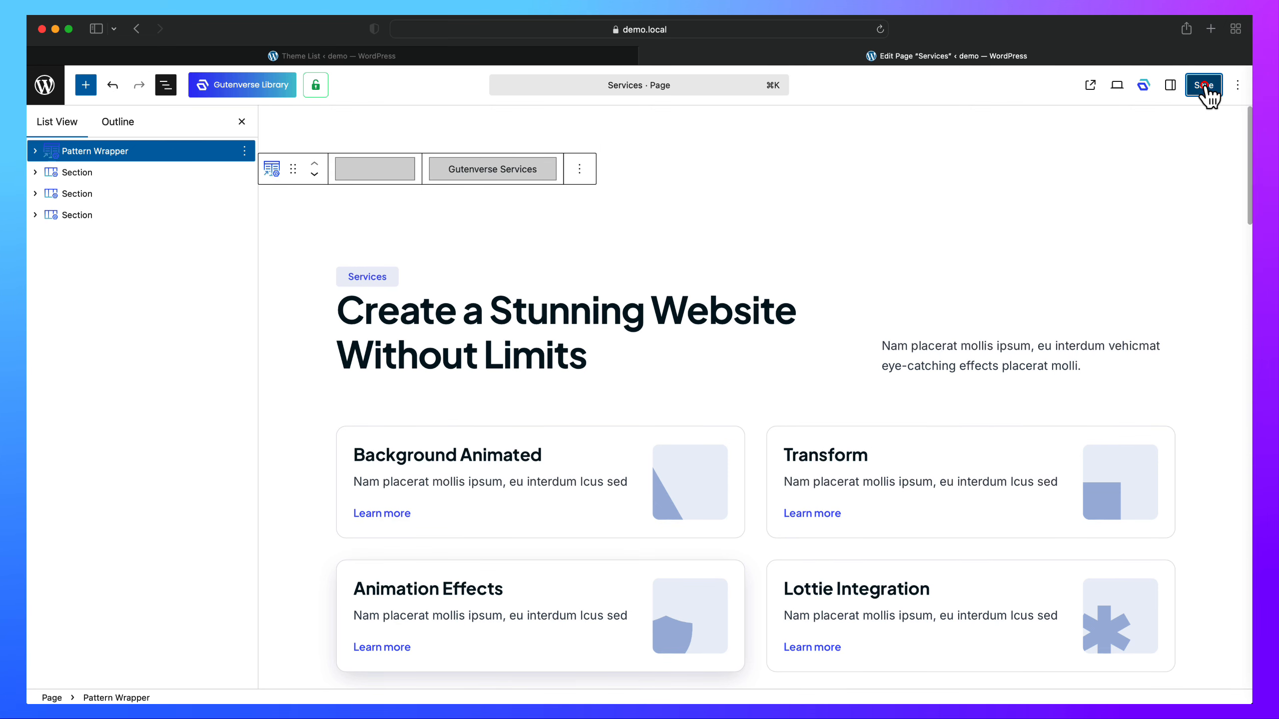
{"action": "left_click", "coordinate": [1160, 176]}
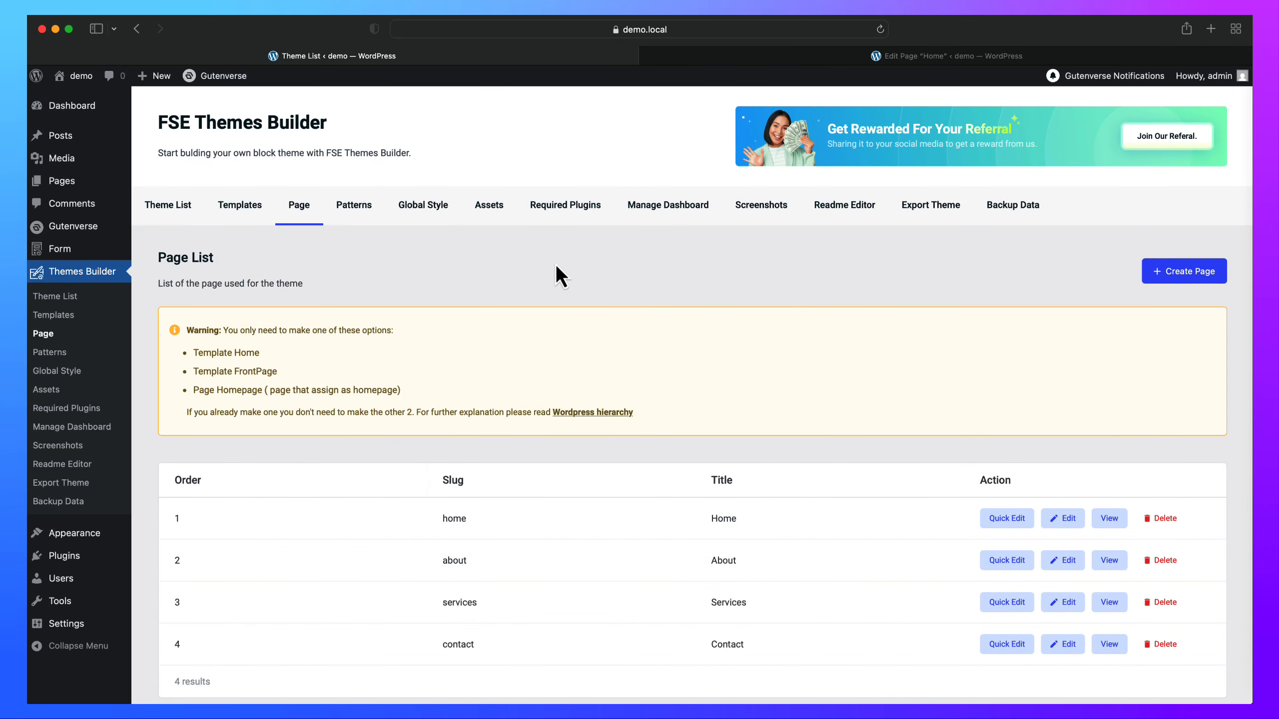
- Open the theme's pattern list and save the Gutenverse Blog pattern's settings with Export as Pattern Sync turned on
{"action": "left_click", "coordinate": [358, 204]}
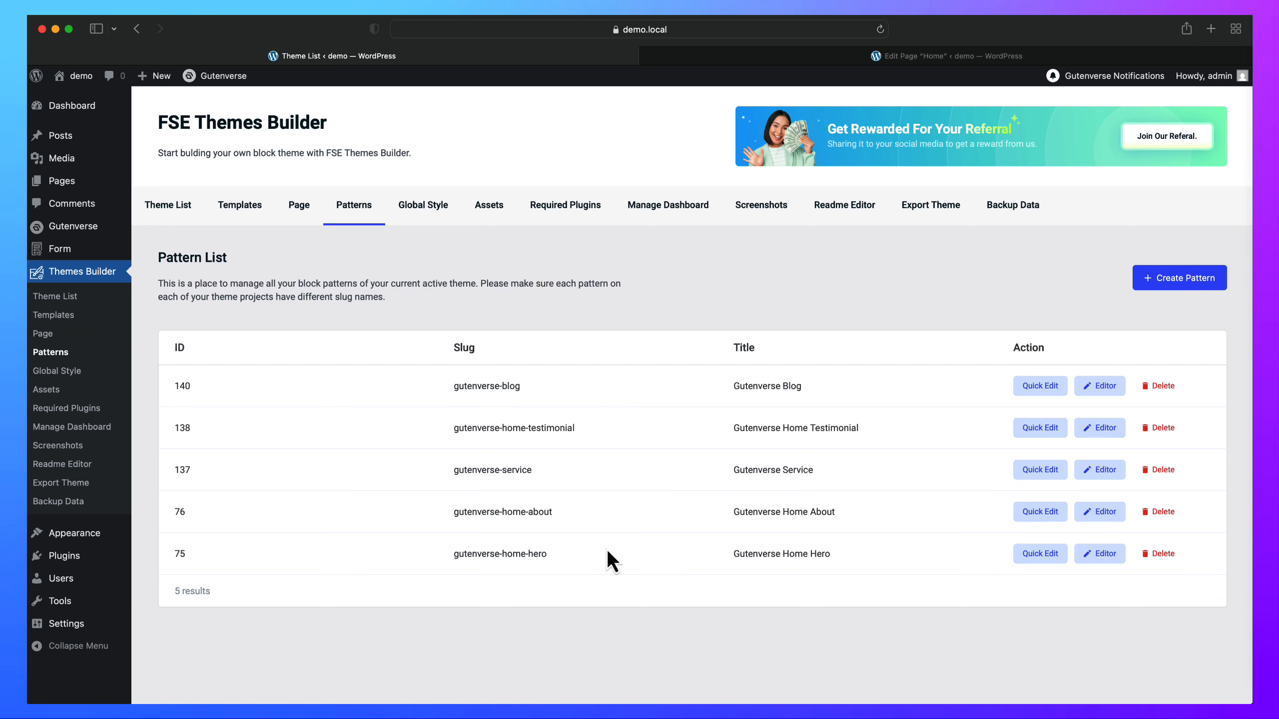
{"action": "left_click", "coordinate": [1025, 391]}
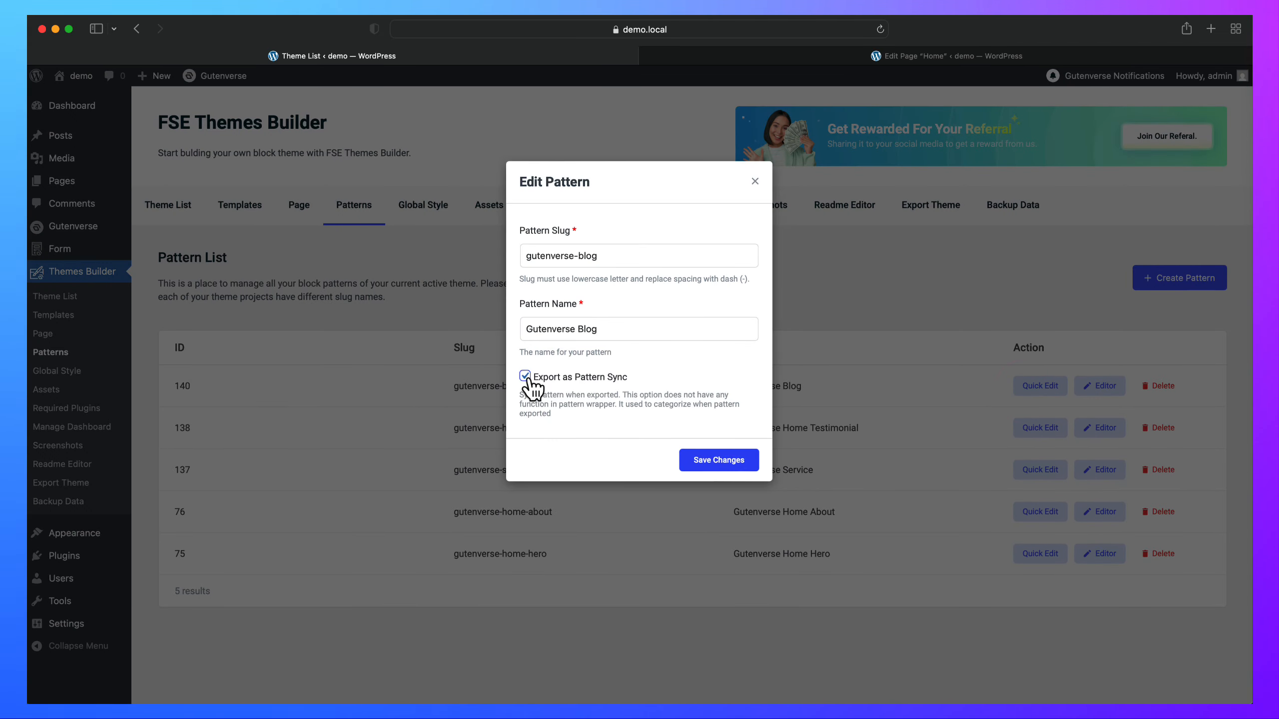
{"action": "left_click", "coordinate": [744, 460]}
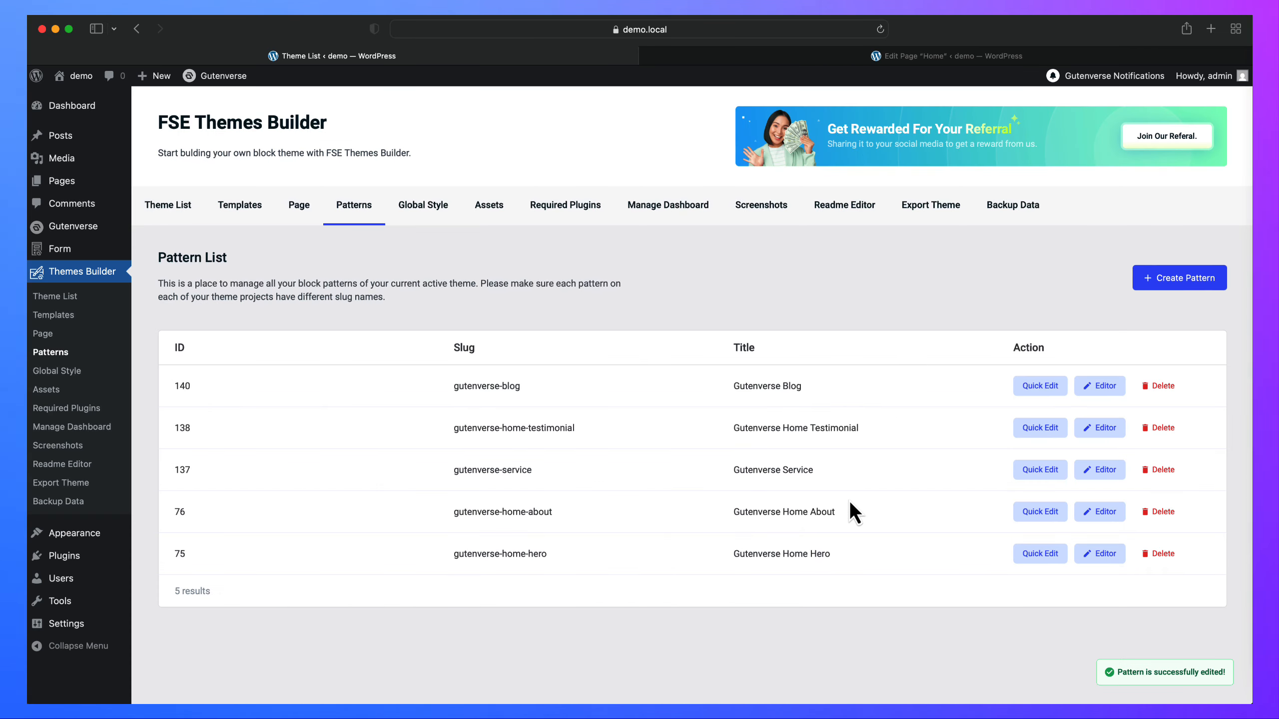
- Open the Gutenverse Home About pattern in the editor and place the cursor in its main heading
{"action": "left_click", "coordinate": [1102, 513]}
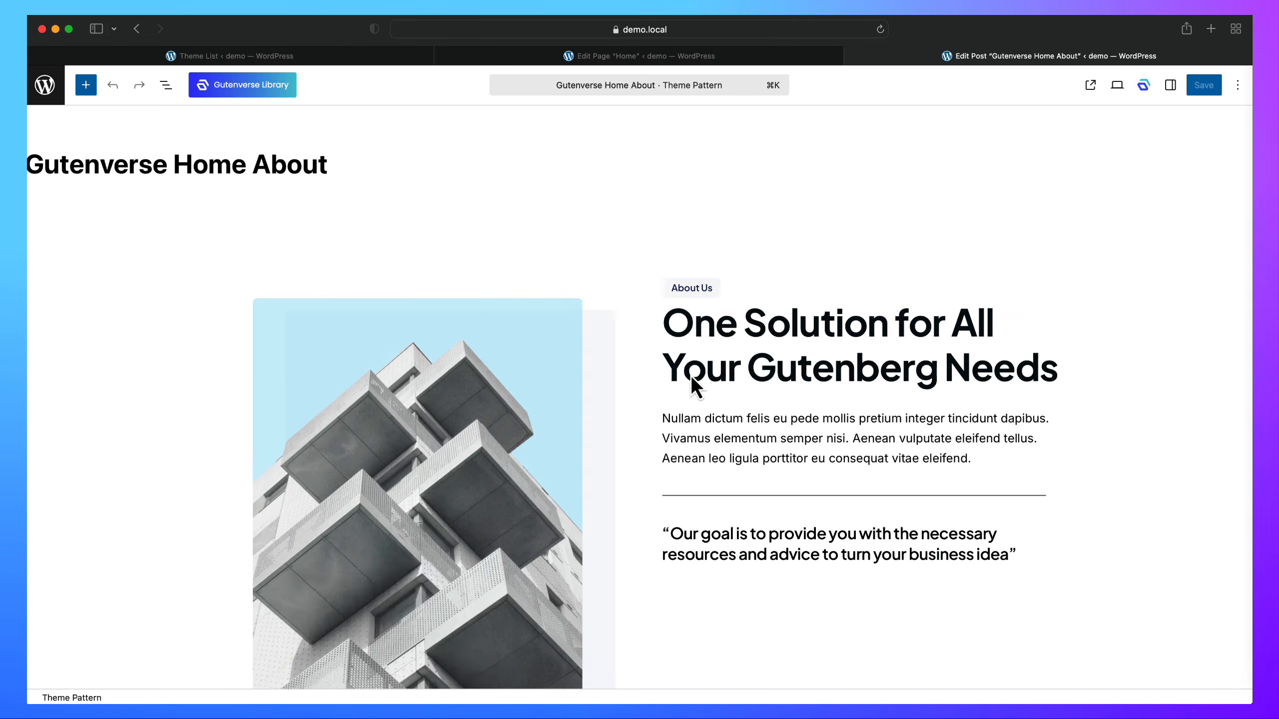
{"action": "scroll", "coordinate": [690, 376], "scroll_direction": "down", "scroll_amount": 2}
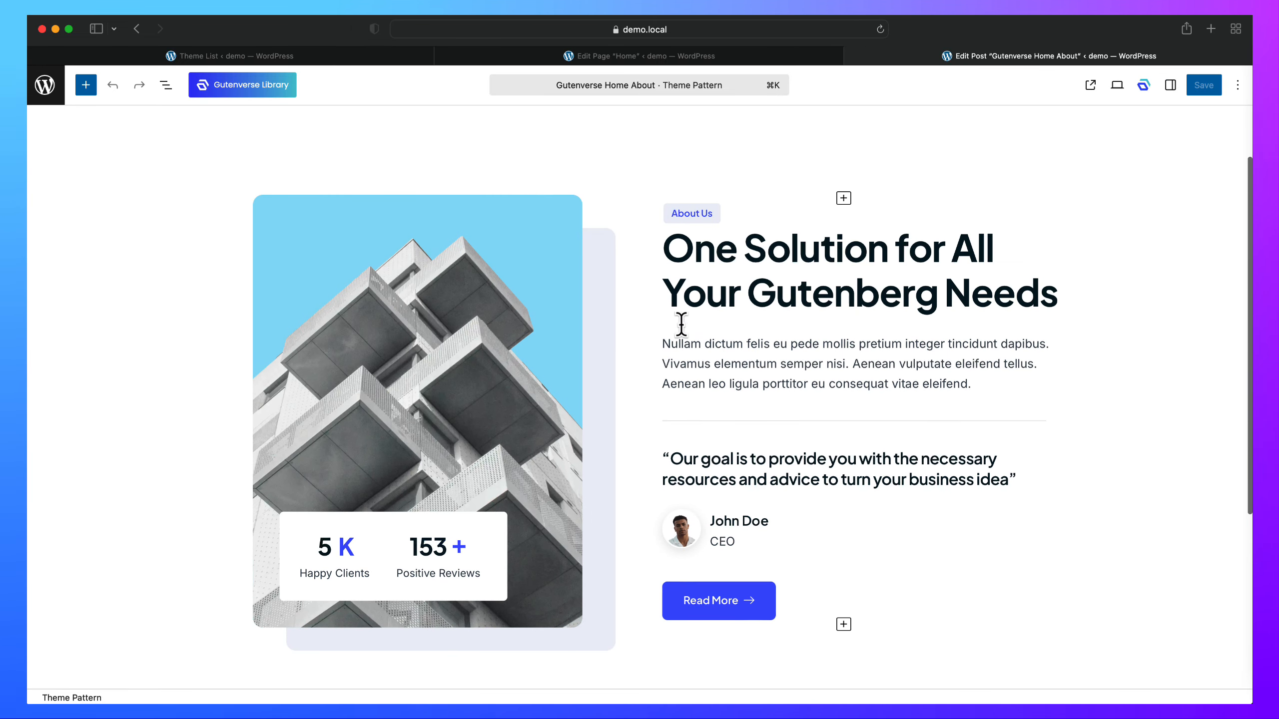
{"action": "left_click", "coordinate": [1018, 226]}
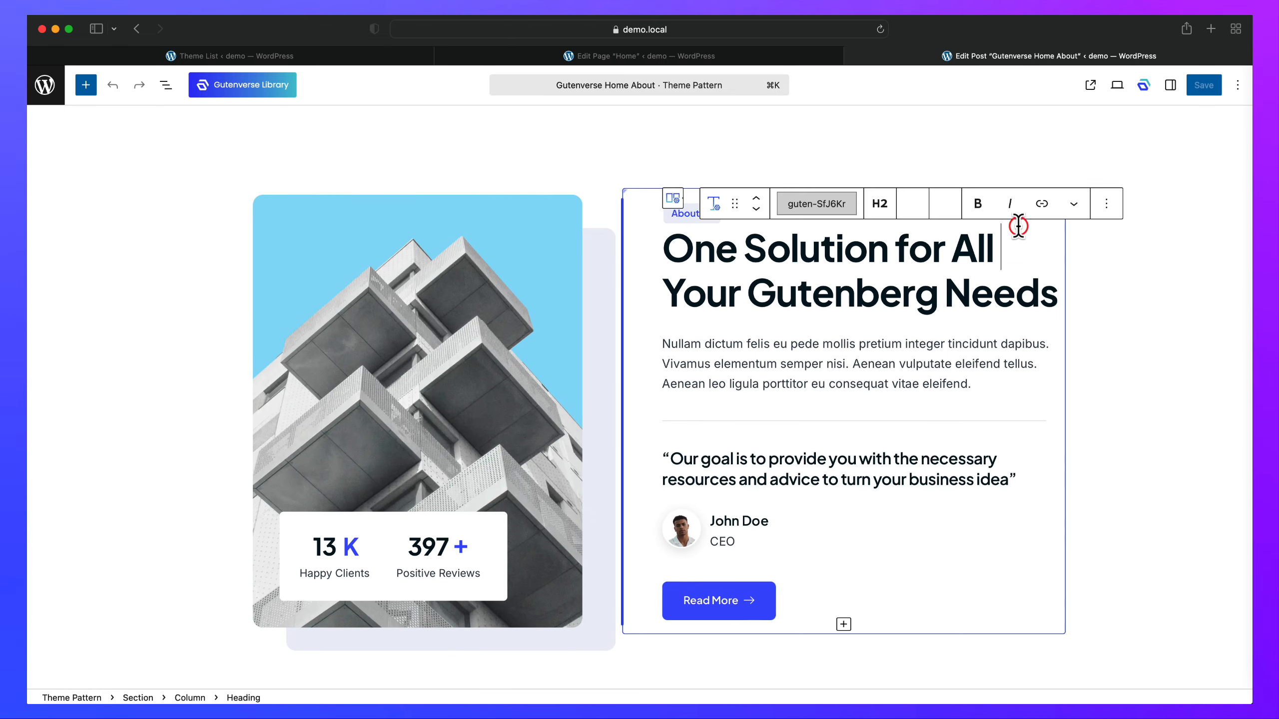
- Examine the About Us section on the Home page and select its surrounding pattern wrapper
{"action": "left_click", "coordinate": [729, 56]}
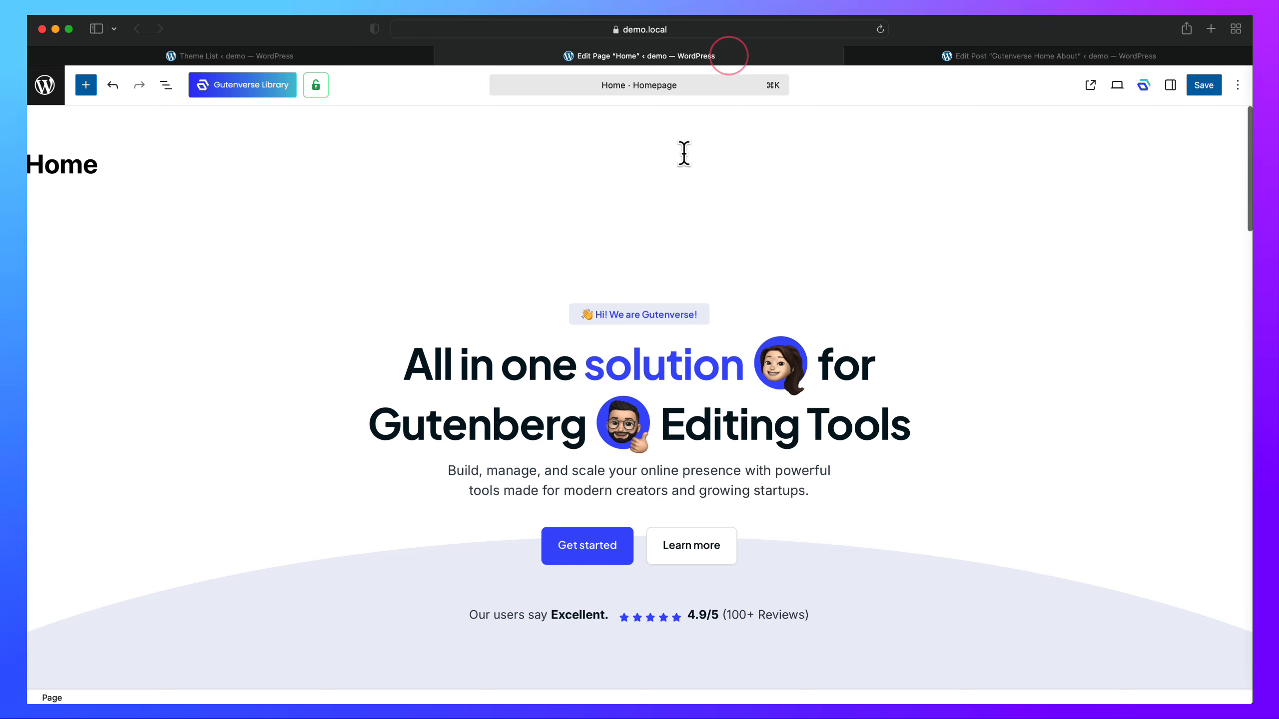
{"action": "scroll", "coordinate": [645, 213], "scroll_direction": "down", "scroll_amount": 10}
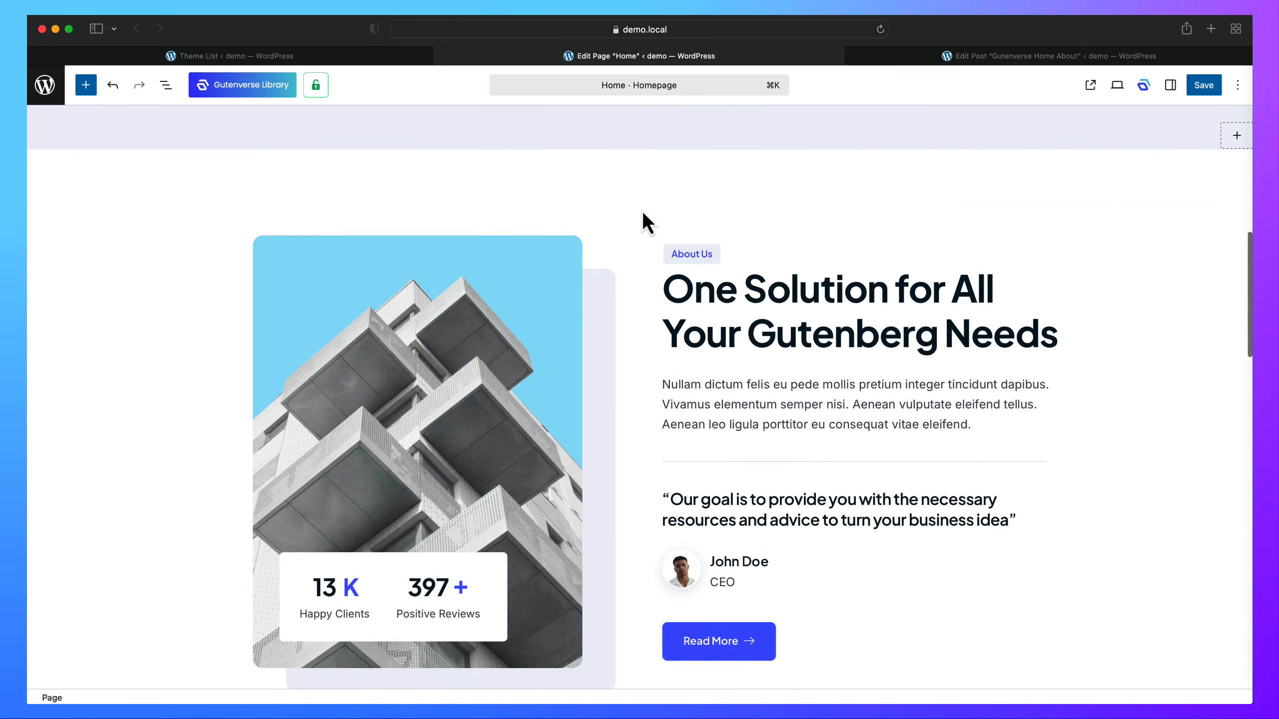
{"action": "left_click", "coordinate": [600, 179]}
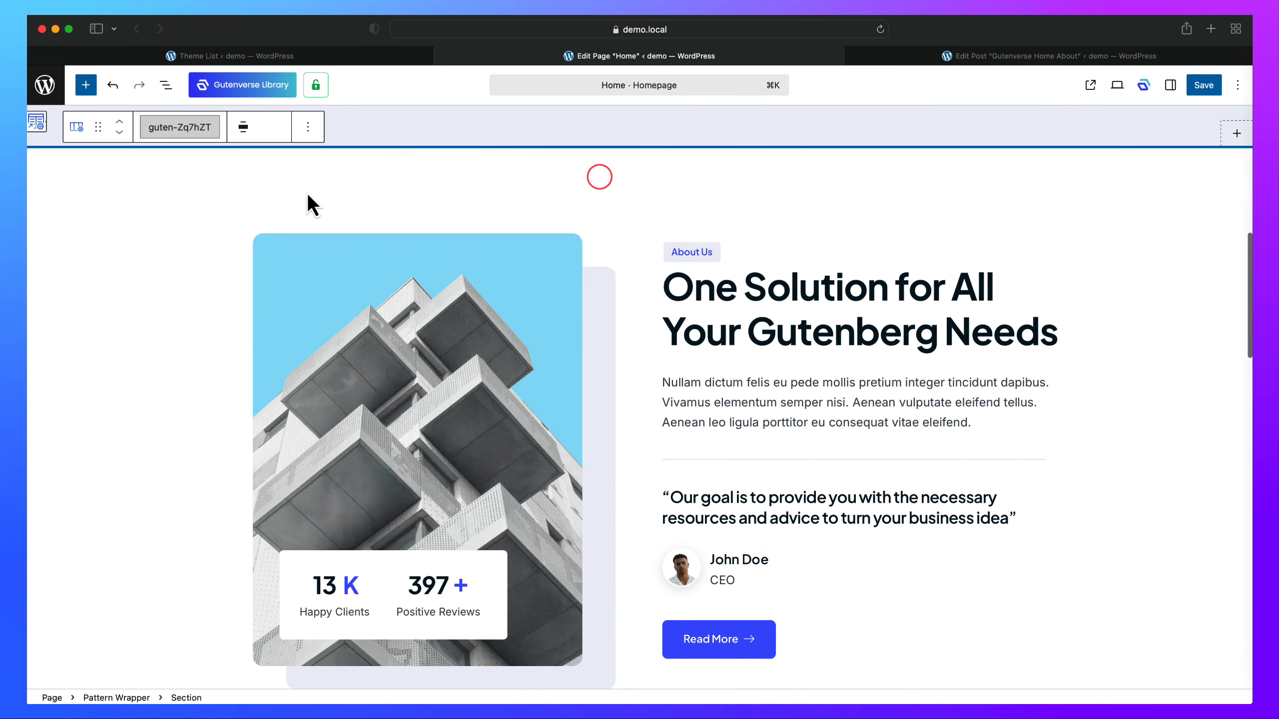
{"action": "left_click", "coordinate": [39, 124]}
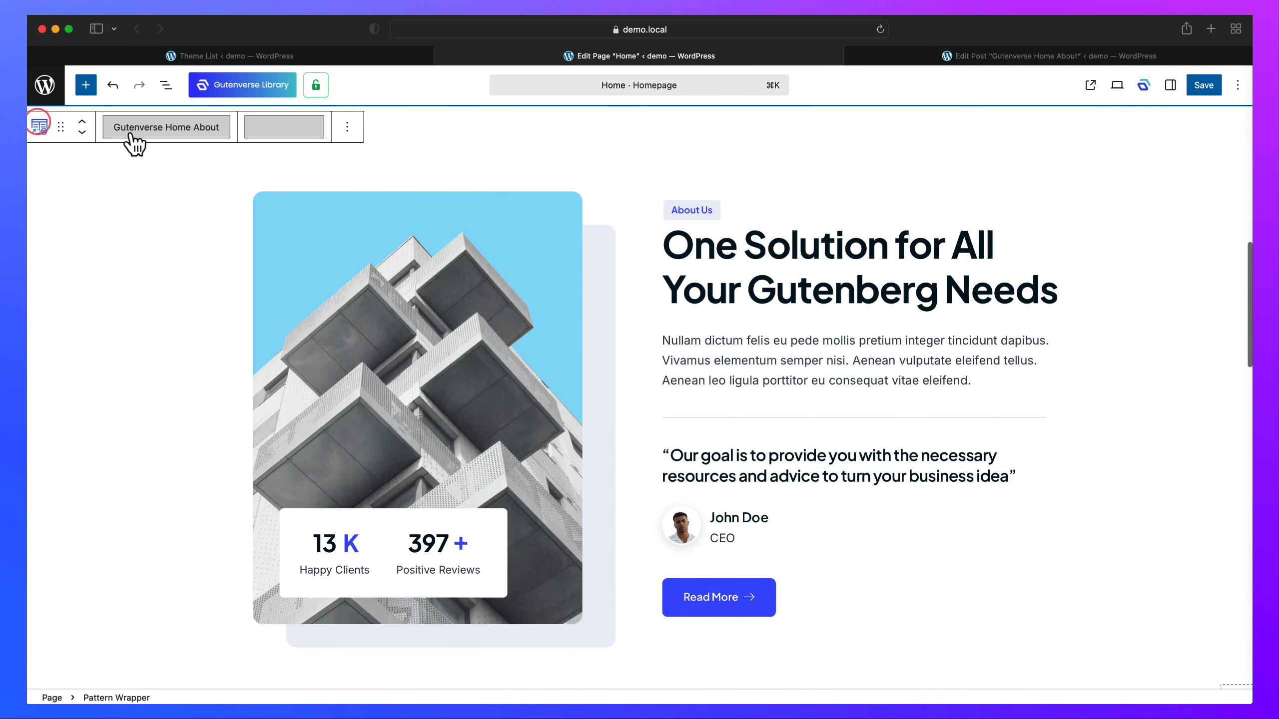
- In the Gutenverse Home About pattern, relabel the Read More button as "Learn More", set its icon to a right chevron, and save the pattern
{"action": "left_click", "coordinate": [962, 59]}
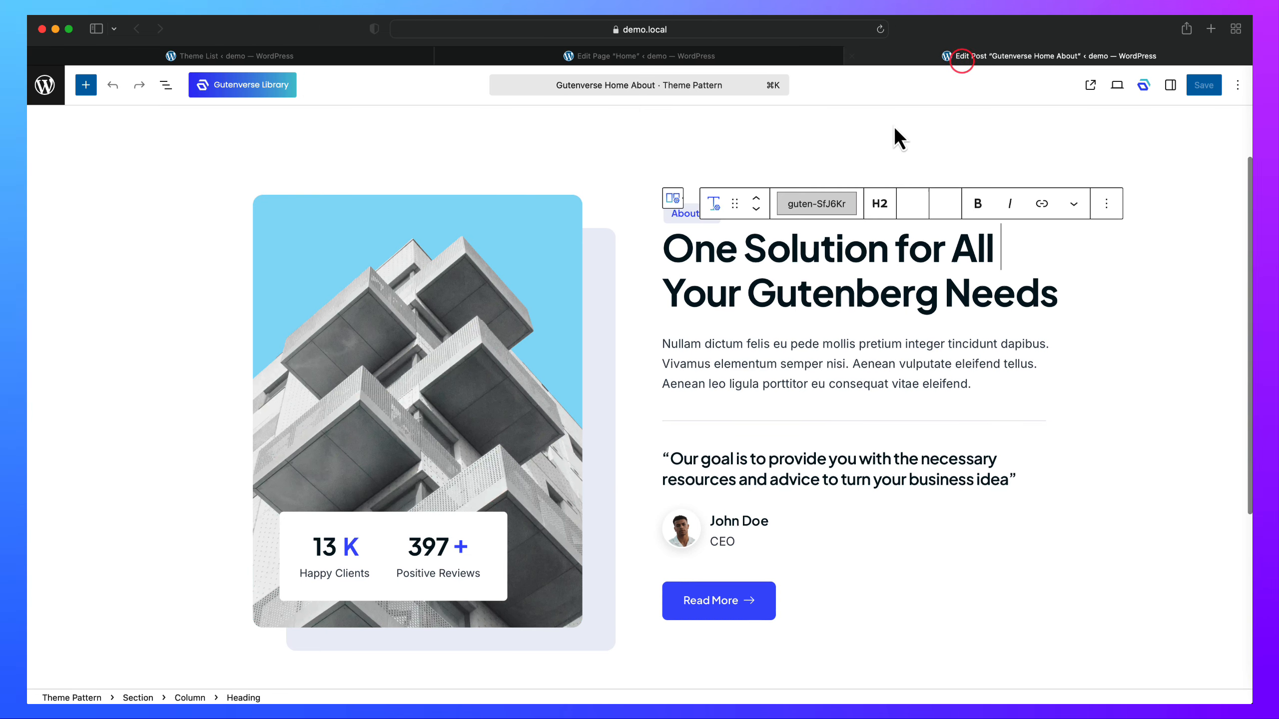
{"action": "left_click", "coordinate": [699, 605]}
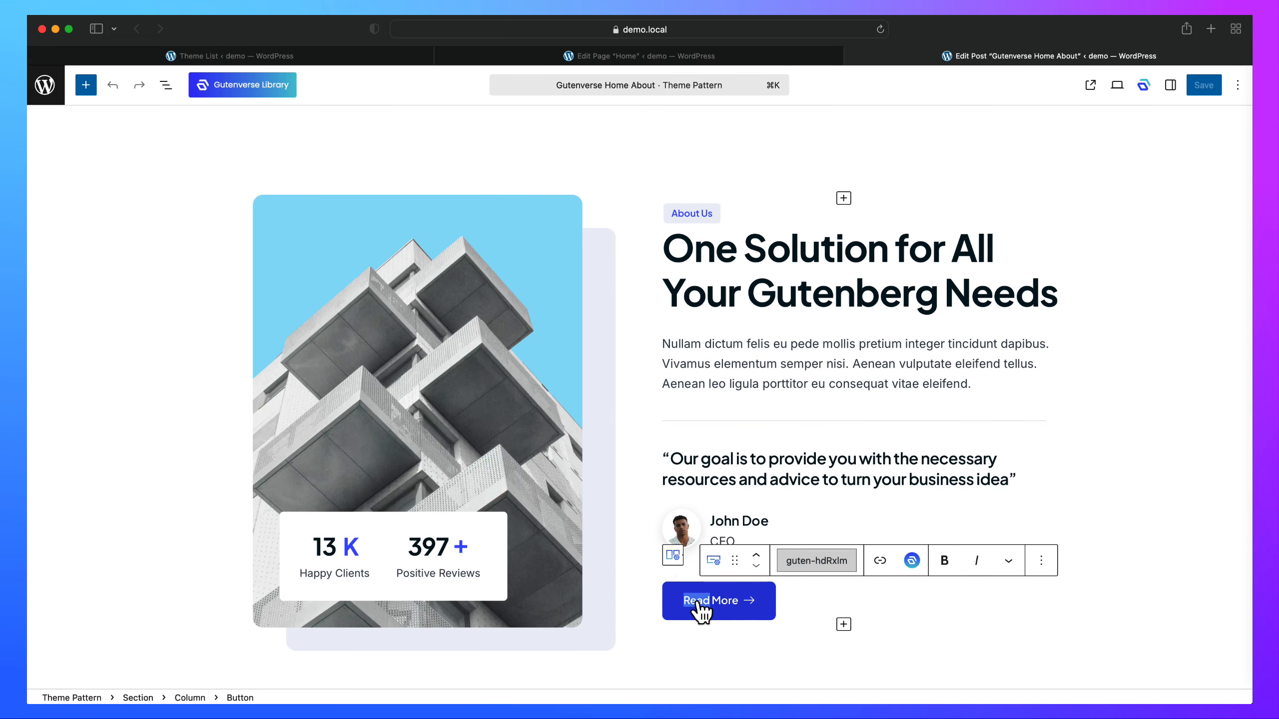
{"action": "type", "text": "Learn"}
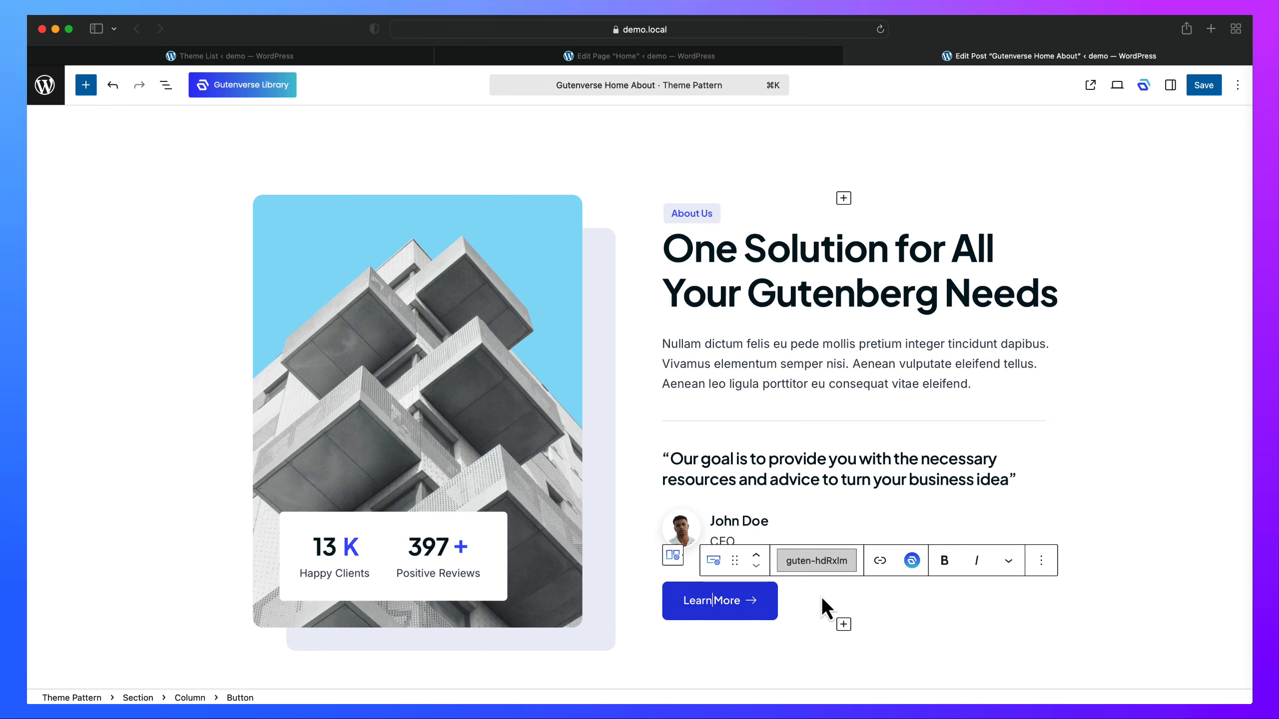
{"action": "left_click", "coordinate": [912, 568]}
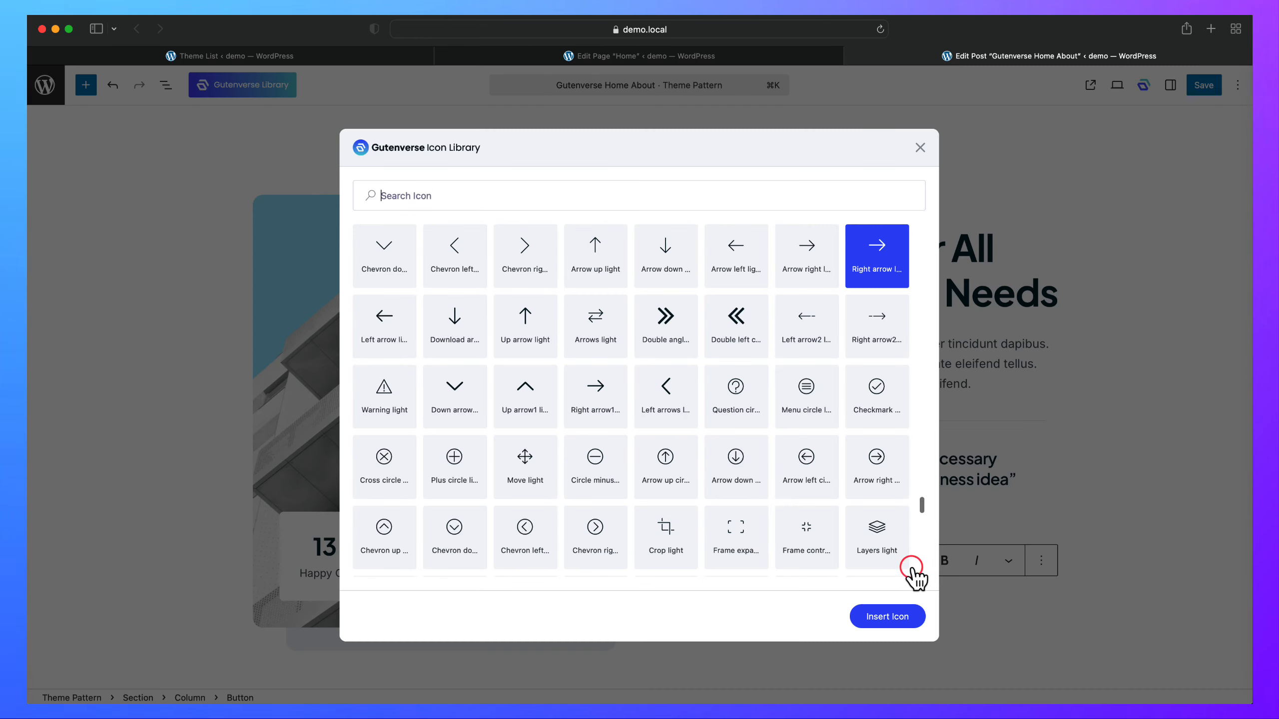
{"action": "left_click", "coordinate": [547, 265]}
{"action": "left_click", "coordinate": [908, 616]}
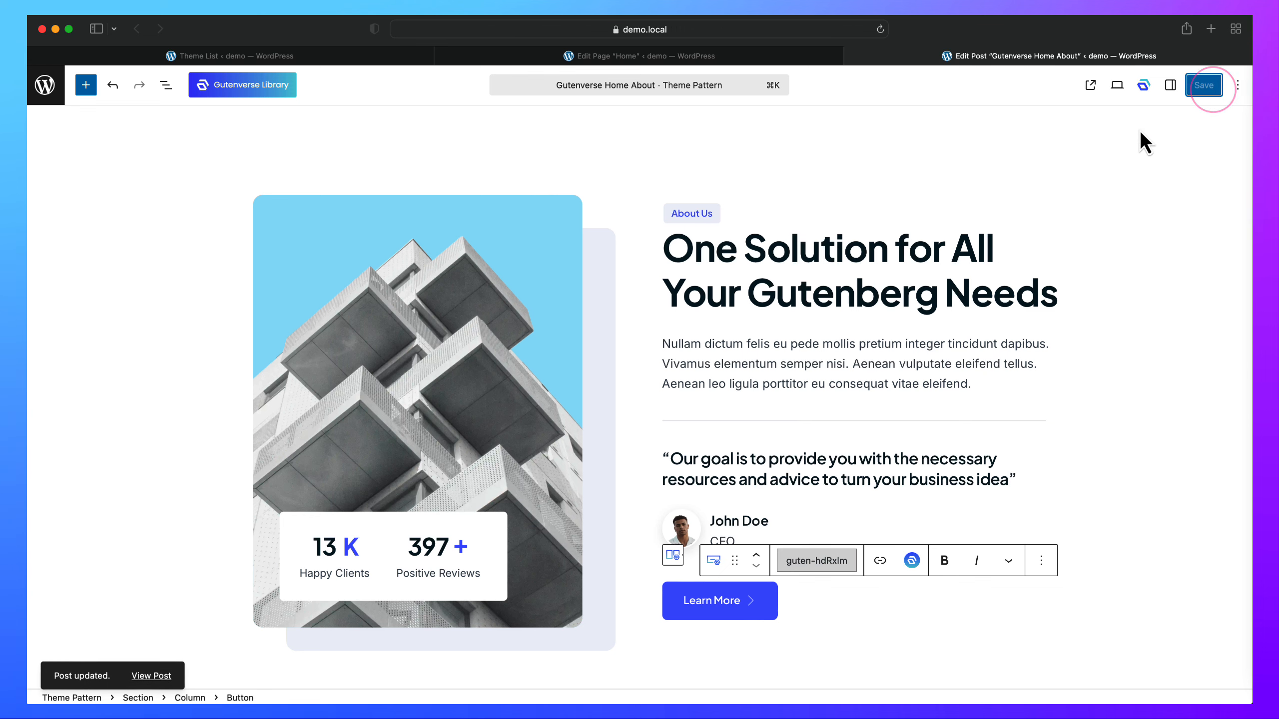
- Return to the Home page in the editor, check its About Us section, and save the page
{"action": "left_click", "coordinate": [797, 59]}
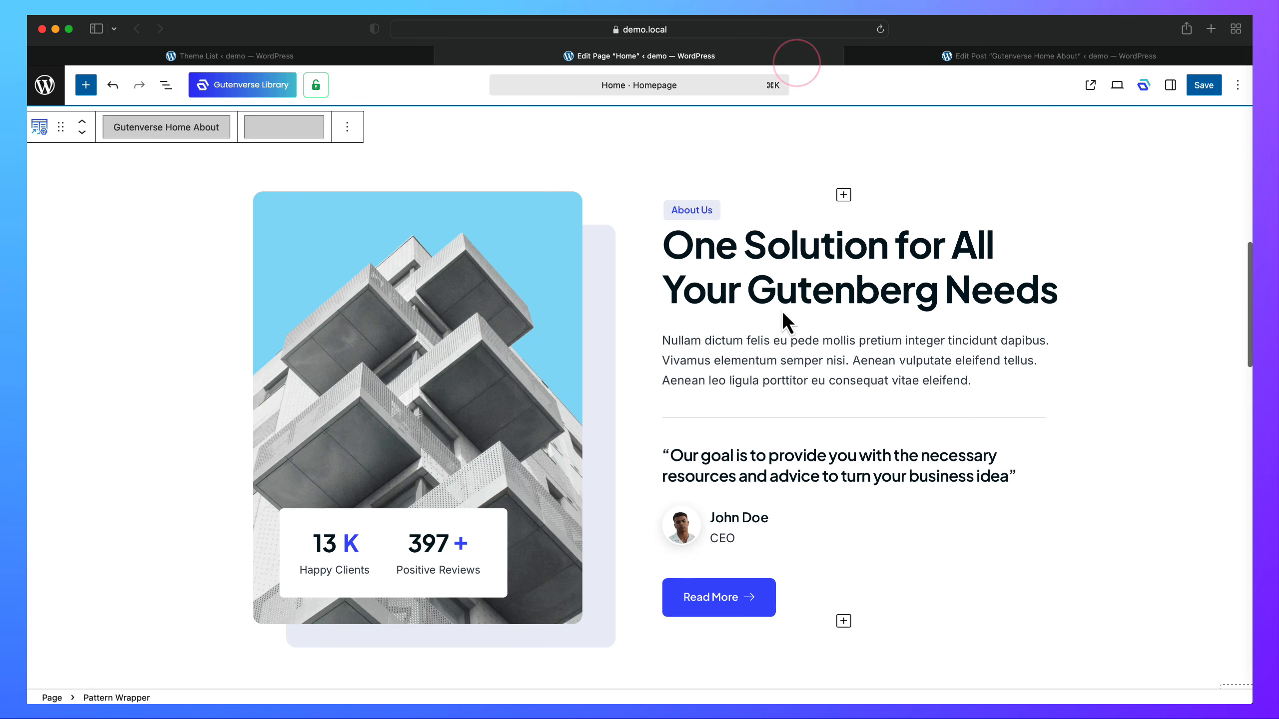
{"action": "scroll", "coordinate": [944, 232], "scroll_direction": "up", "scroll_amount": 5}
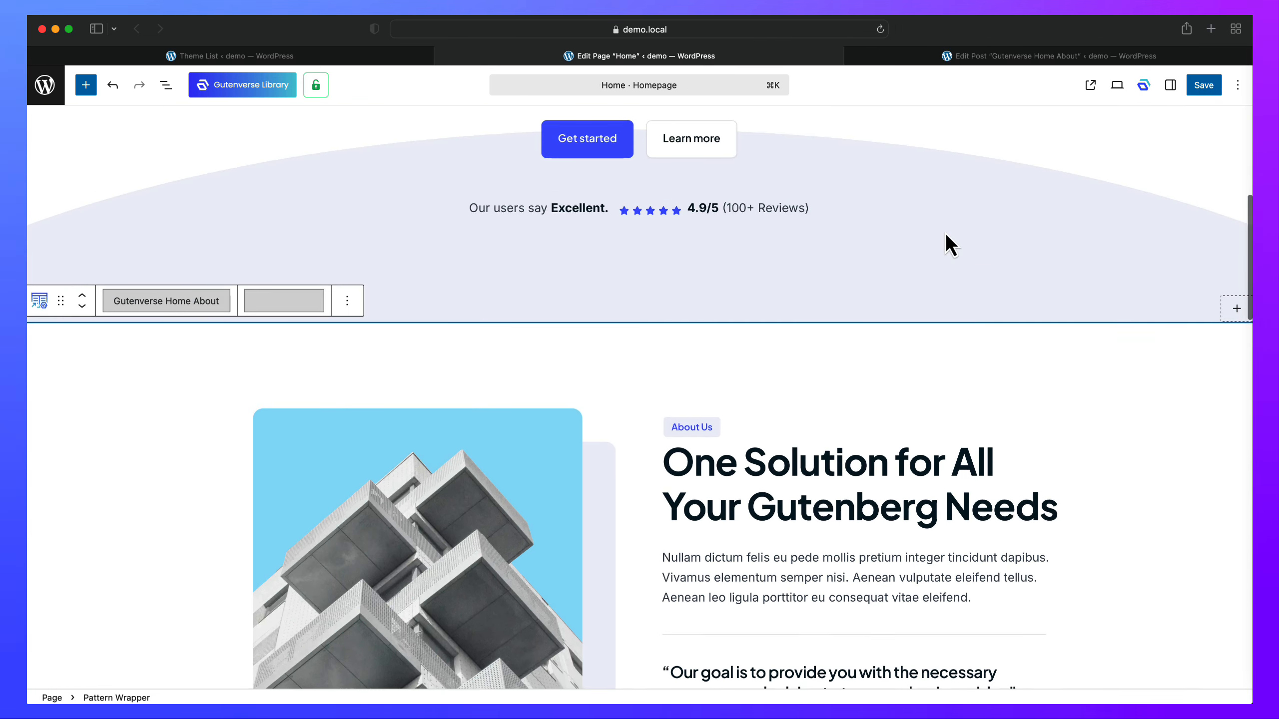
{"action": "scroll", "coordinate": [945, 246], "scroll_direction": "down", "scroll_amount": 2}
{"action": "left_click", "coordinate": [1212, 87]}
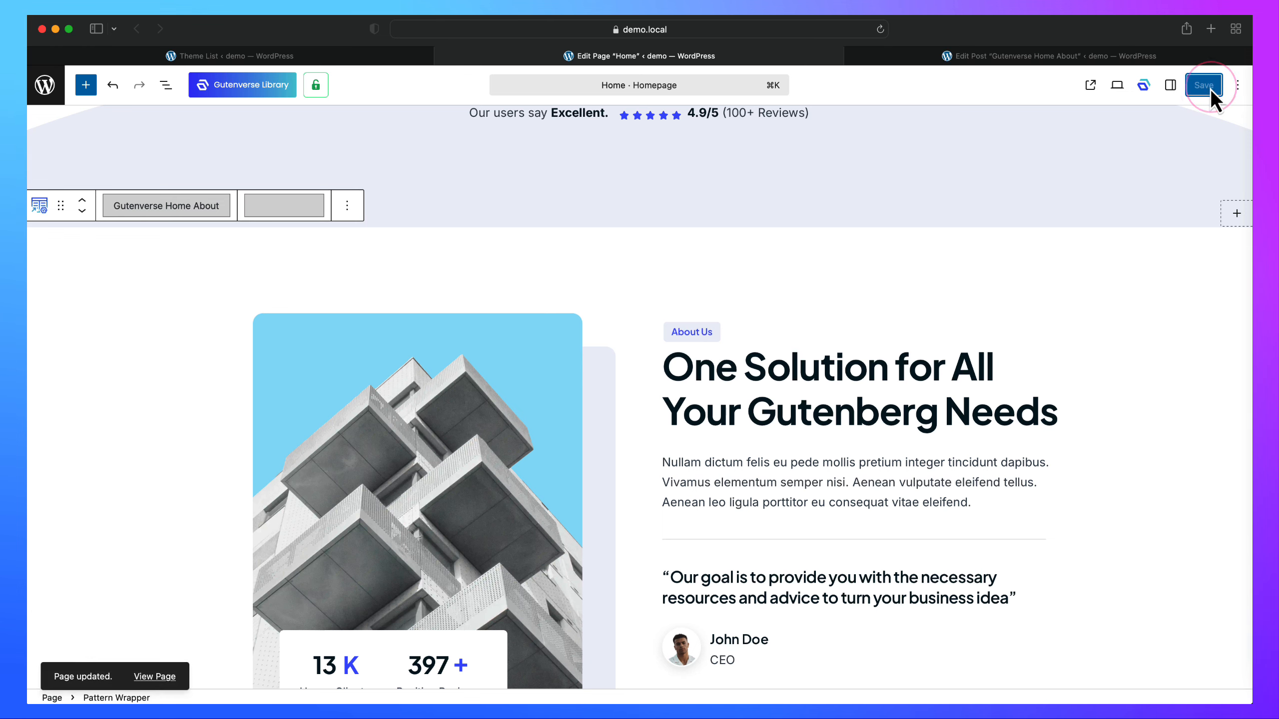
- Compare the About Us button in the Gutenverse Home About pattern with the one on the Home page, and close the Home page's editor
{"action": "left_click", "coordinate": [1093, 56]}
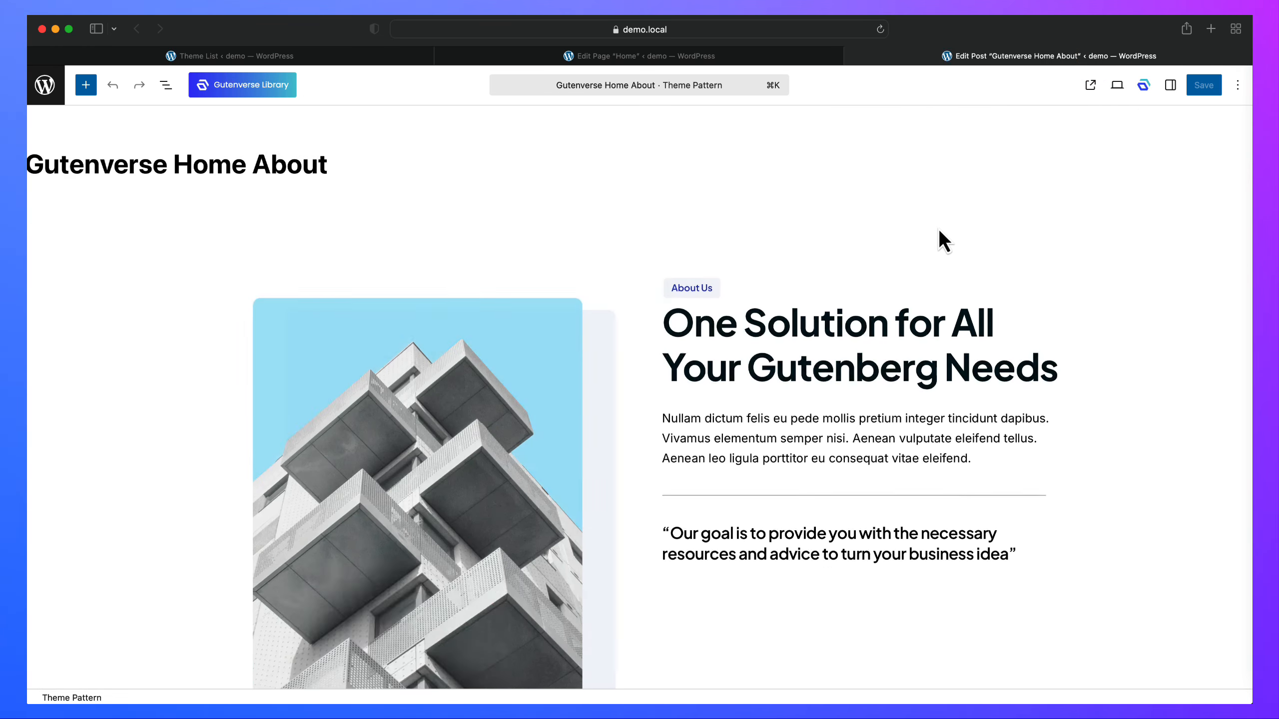
{"action": "scroll", "coordinate": [906, 257], "scroll_direction": "down", "scroll_amount": 3}
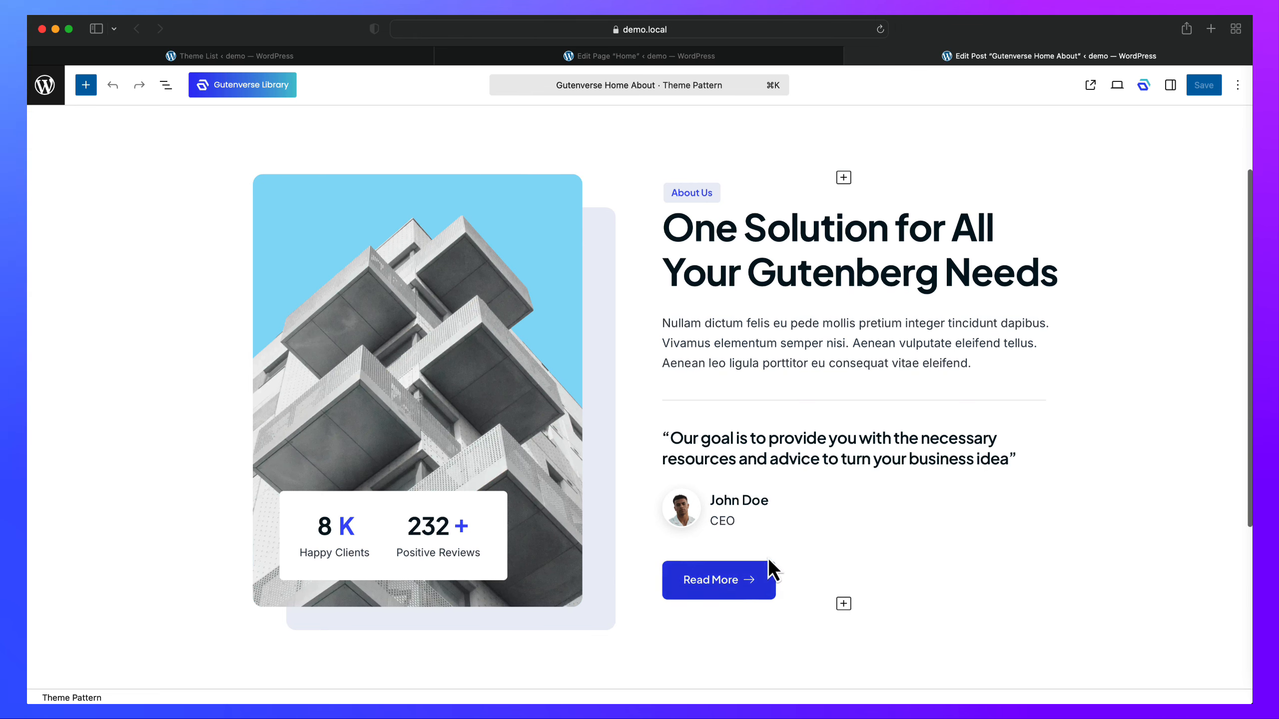
{"action": "left_click", "coordinate": [657, 57]}
{"action": "scroll", "coordinate": [638, 248], "scroll_direction": "down", "scroll_amount": 5}
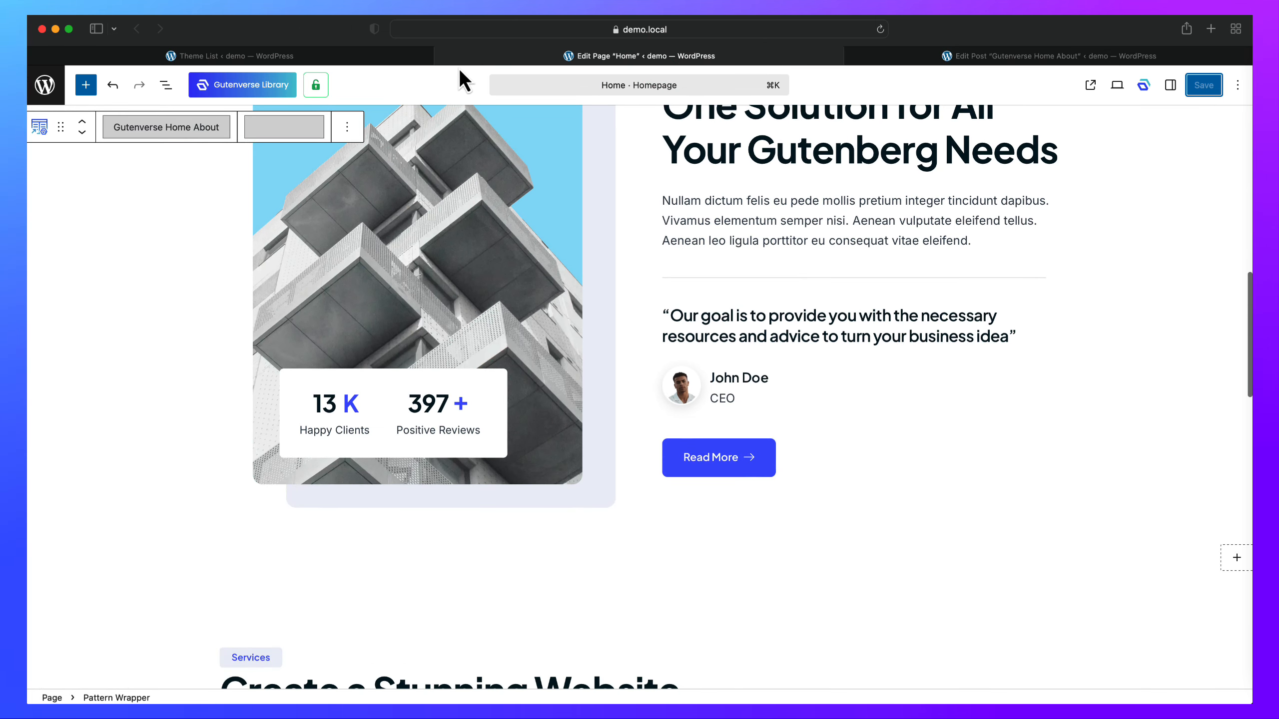
{"action": "left_click", "coordinate": [445, 57]}
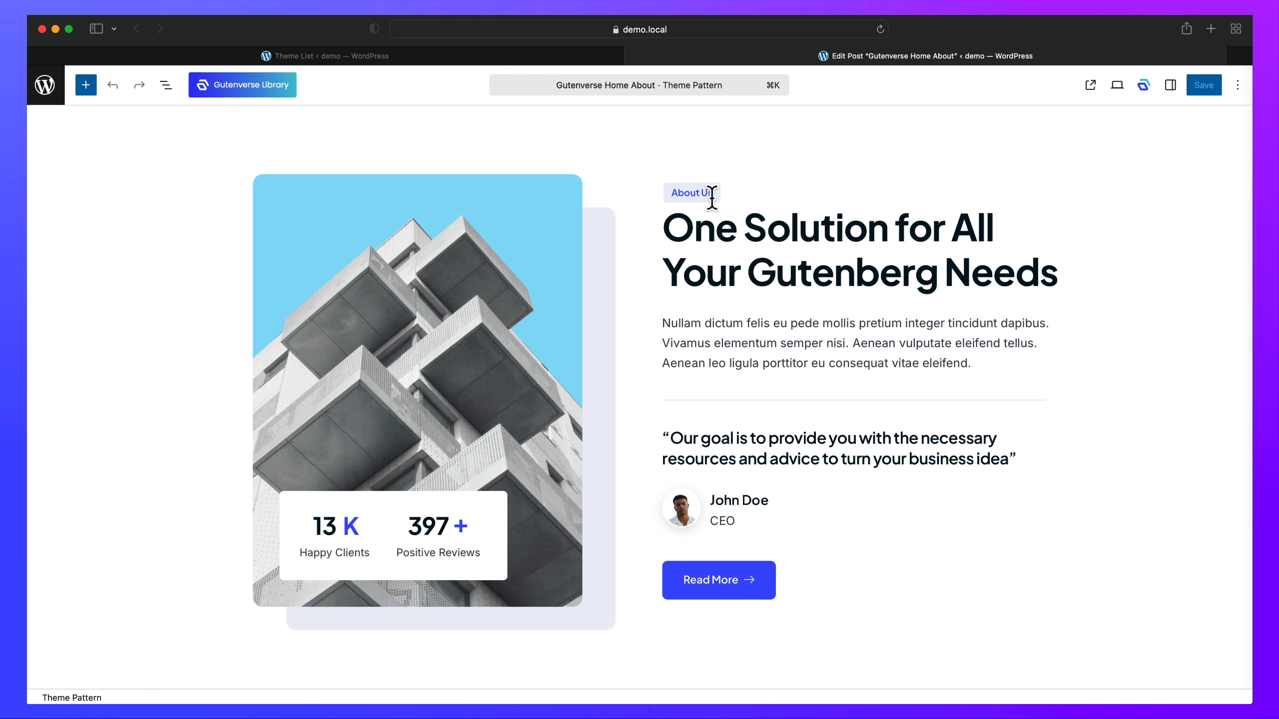